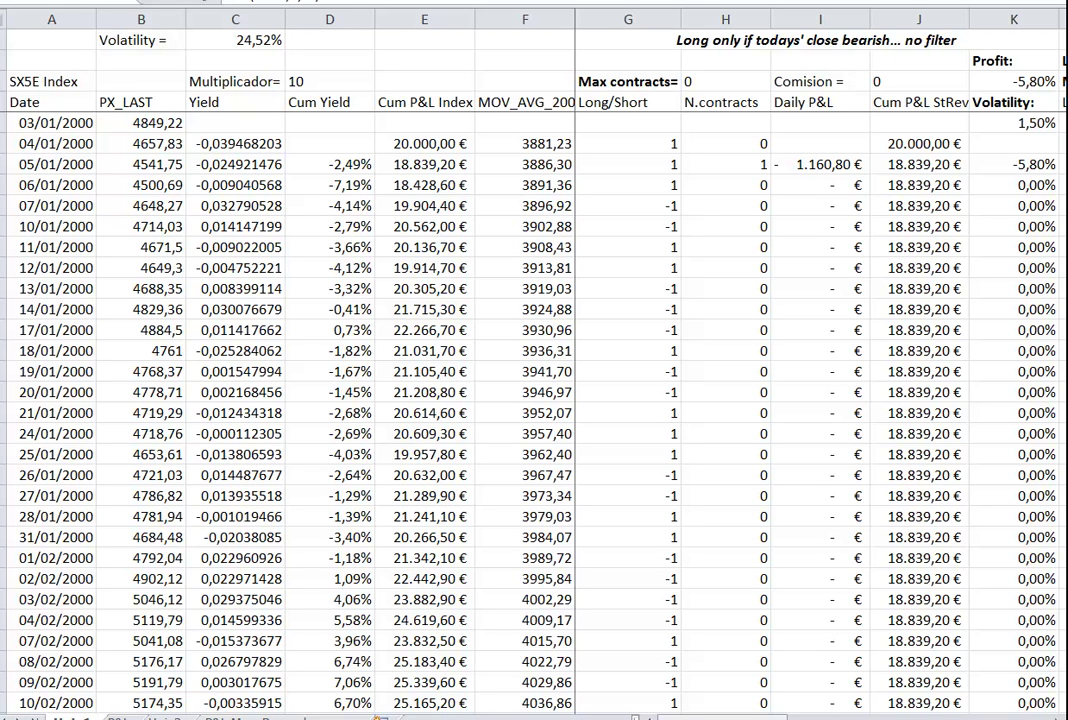
Step: Examine the SX5E Index dates, last prices, yields, multiplier and the starting amount of the cumulative index P&L
left_click(48, 81)
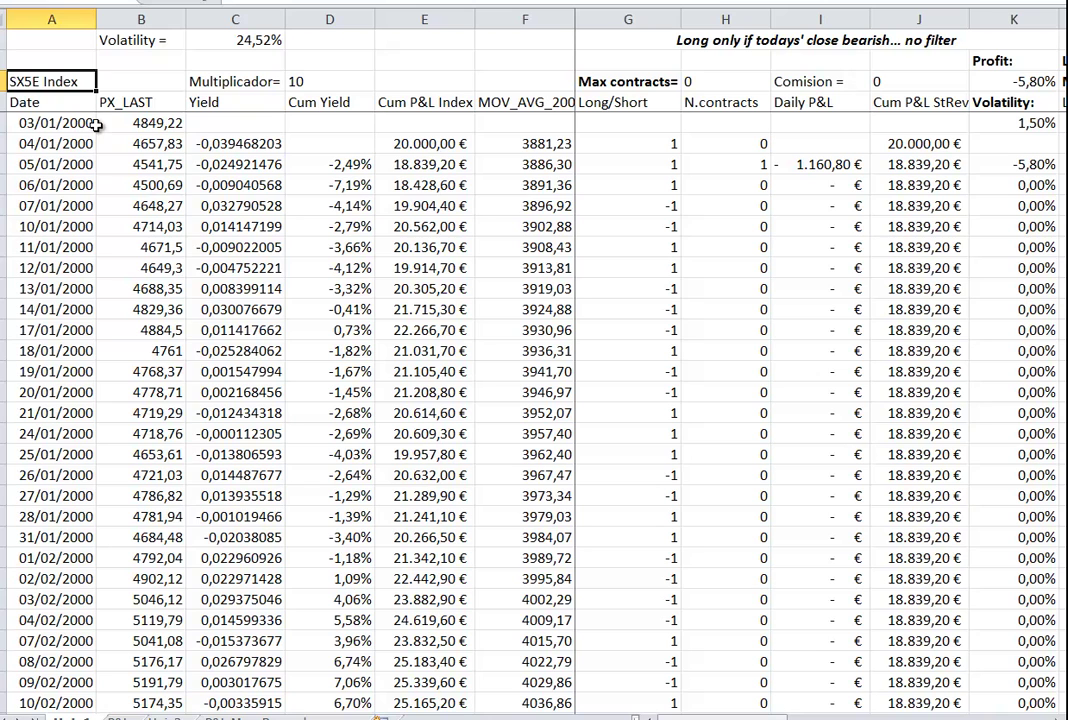
left_click(140, 143)
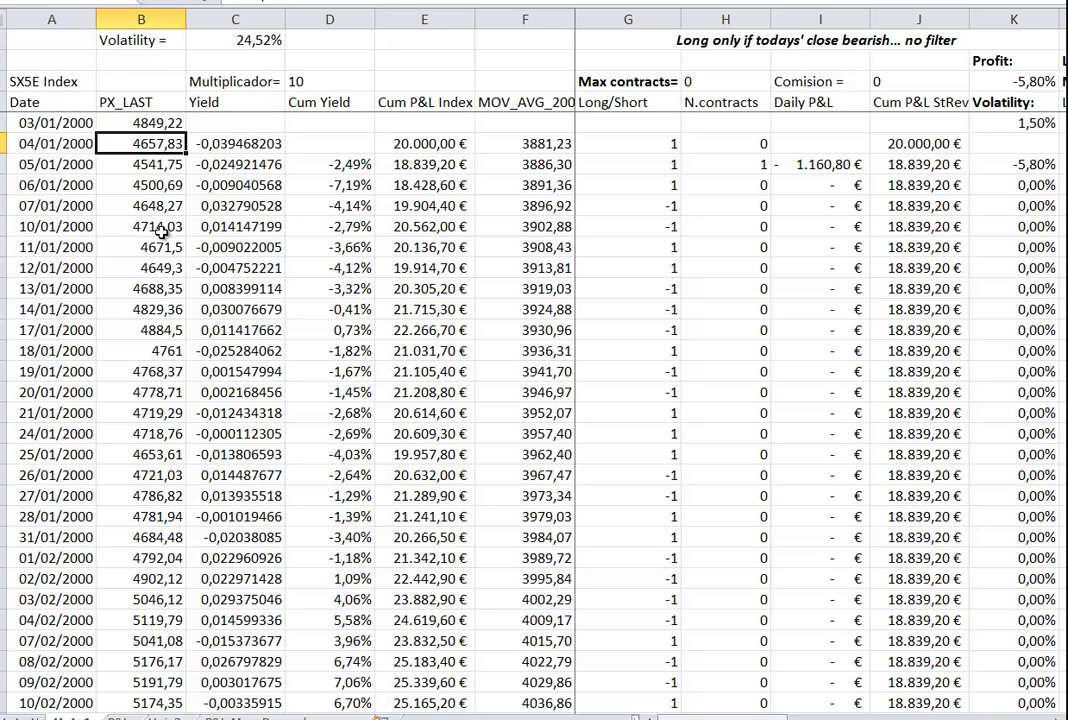
left_click(222, 163)
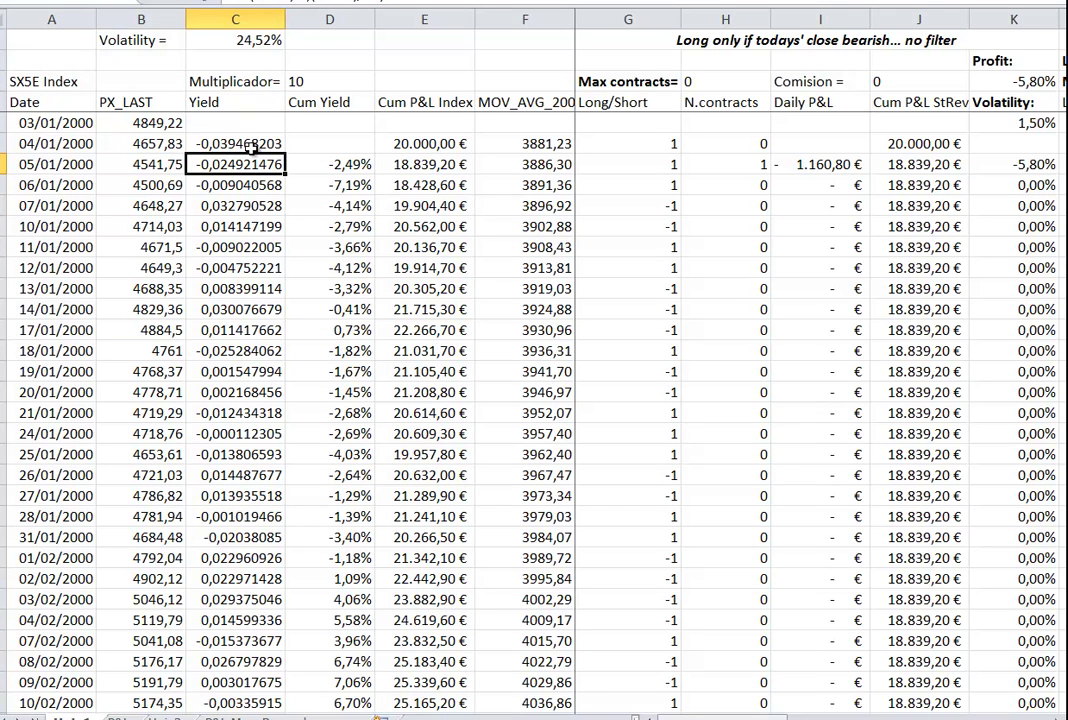
left_click(248, 145)
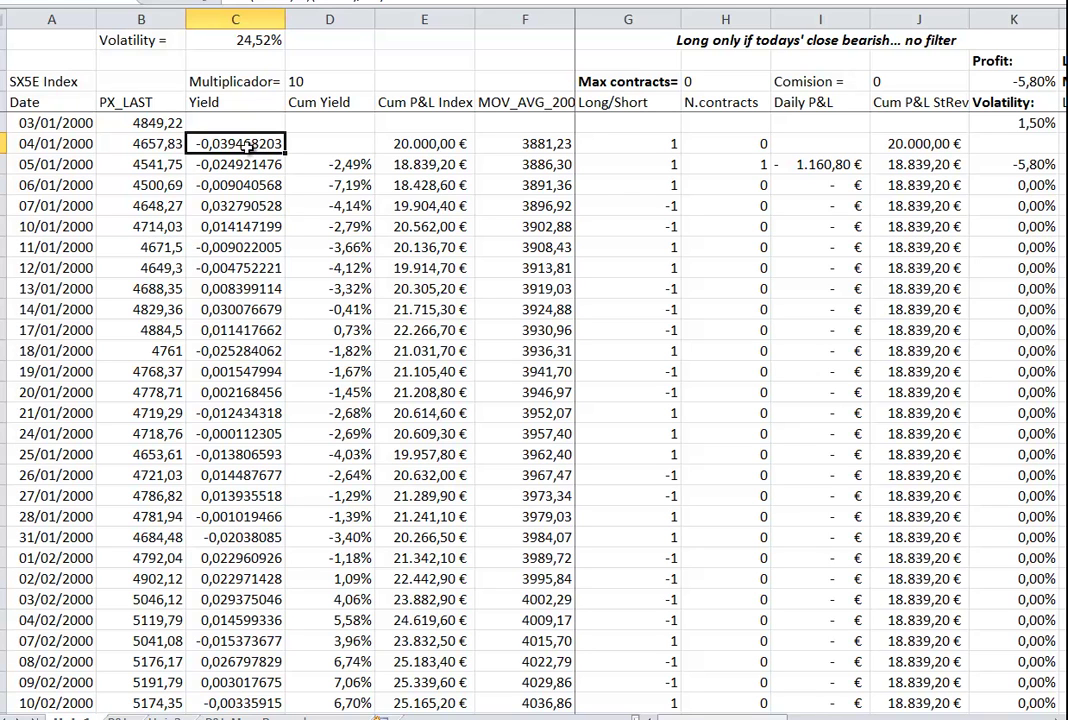
left_click(300, 81)
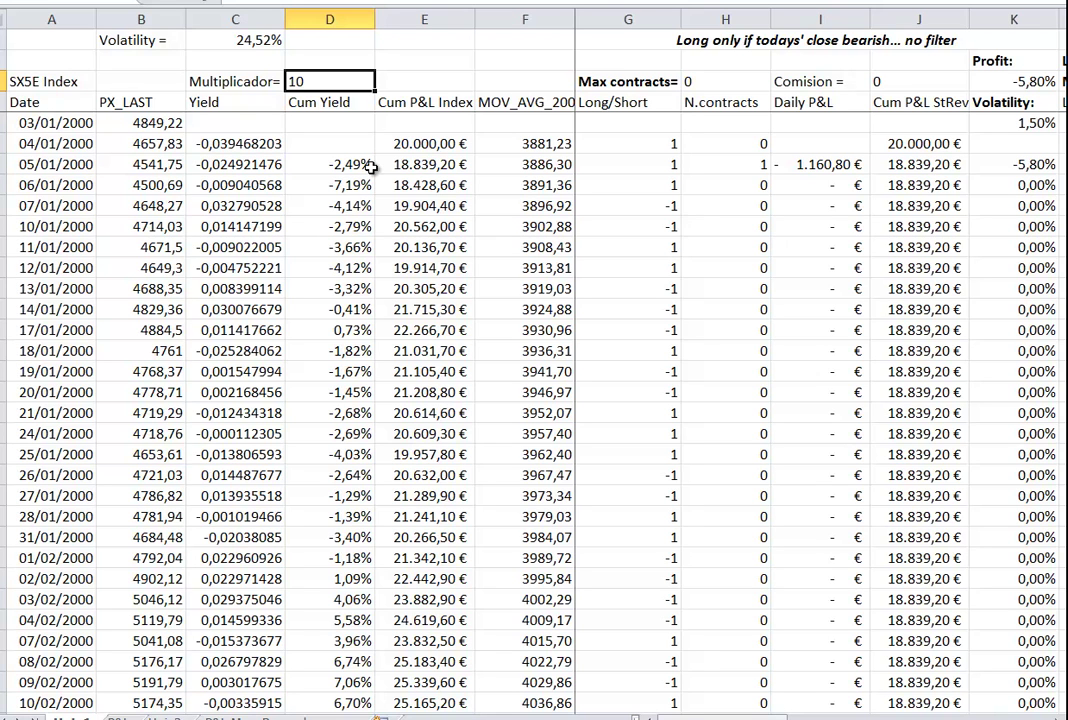
left_click(140, 122)
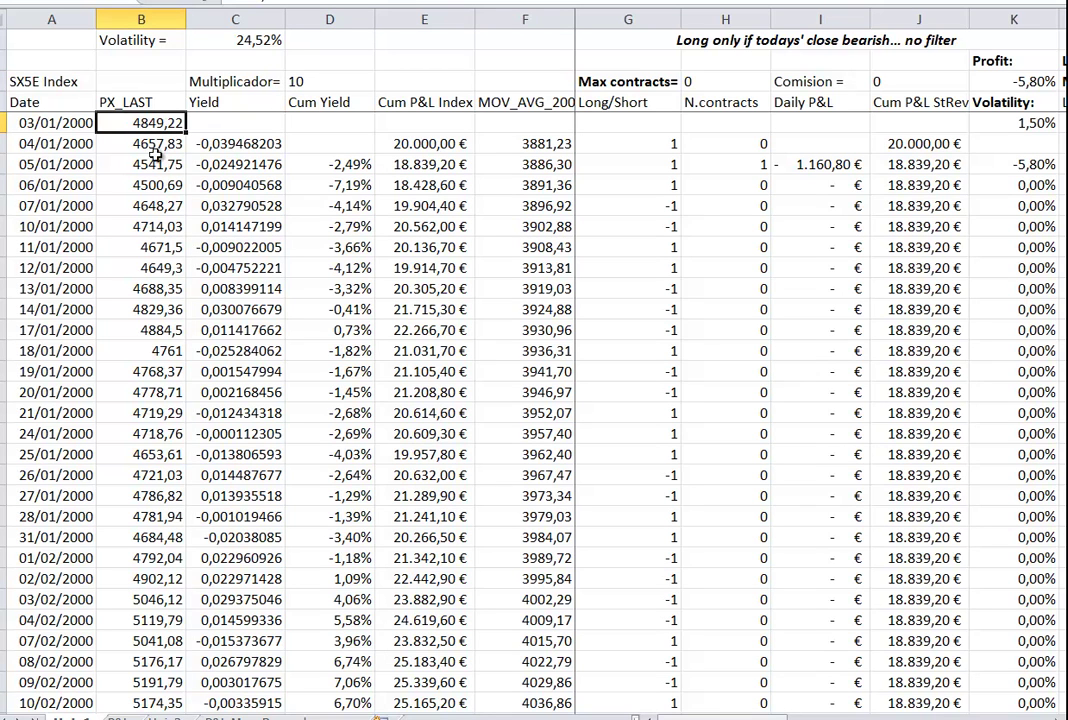
left_click(264, 148)
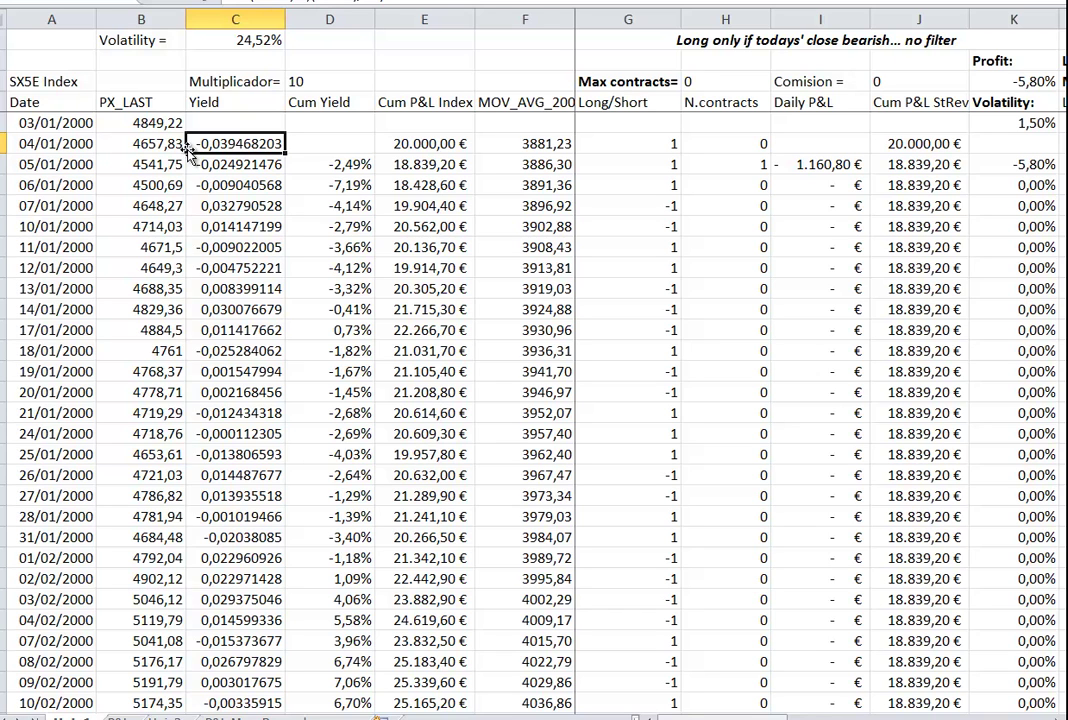
left_click(385, 145)
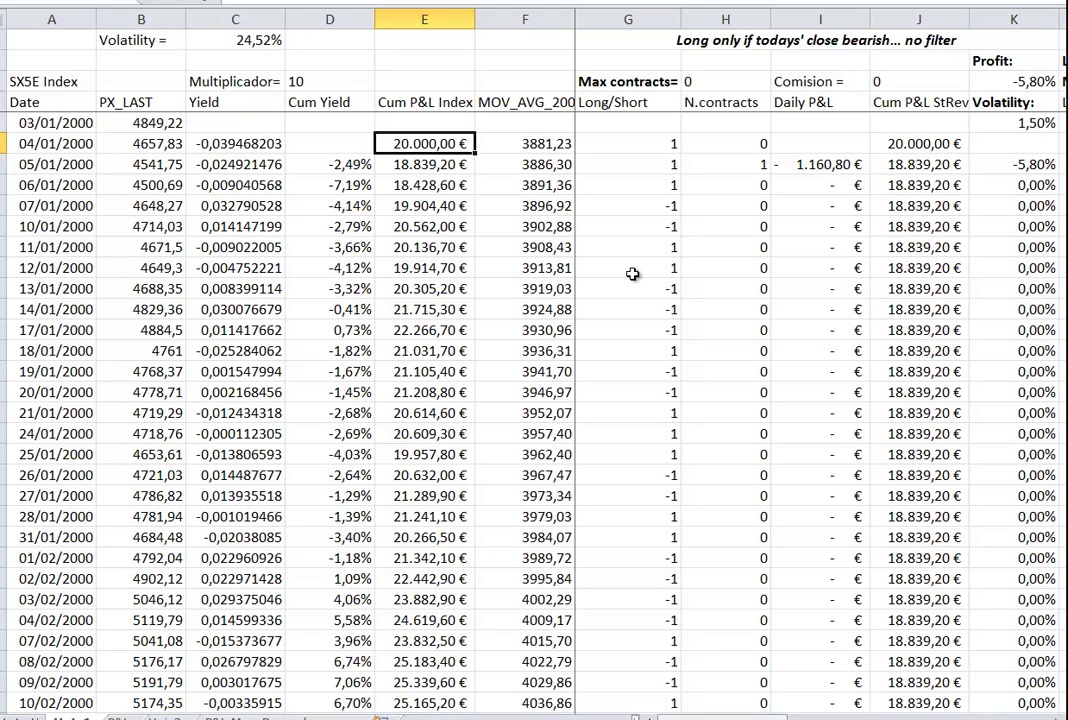
Step: Examine the Long/Short signals of the no-filter strategy against the daily yields, including the 07/01/2000 row
left_click(612, 42)
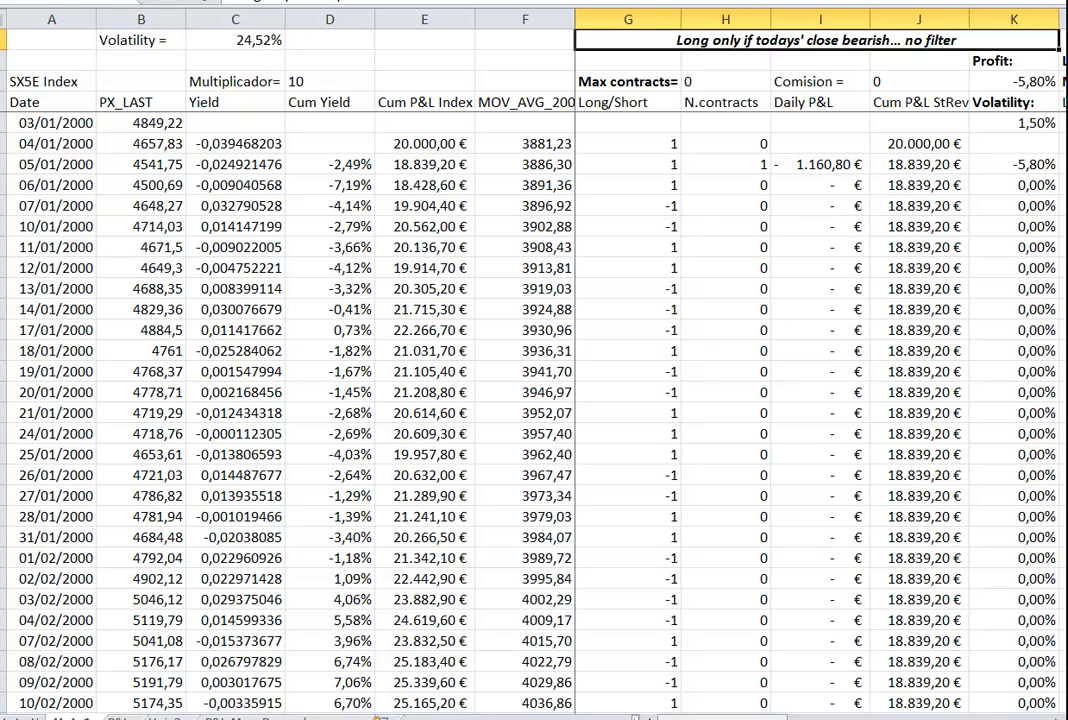
left_click(646, 145)
left_click(678, 157)
left_click(580, 143)
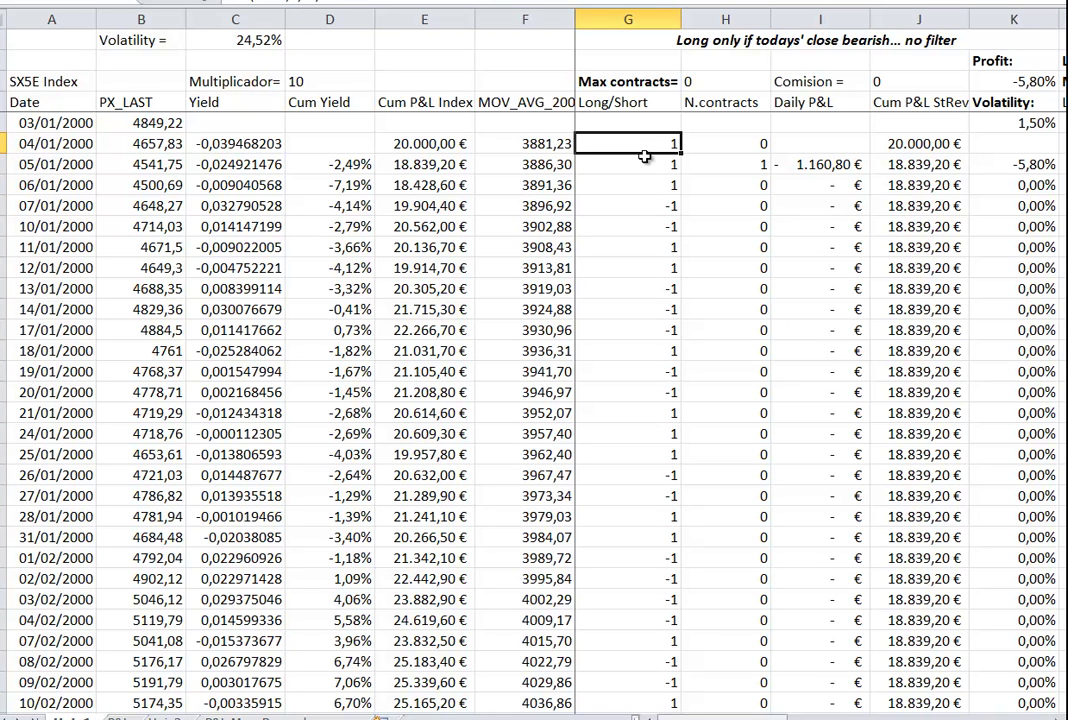
key("Down")
left_click(646, 143)
left_click(641, 205)
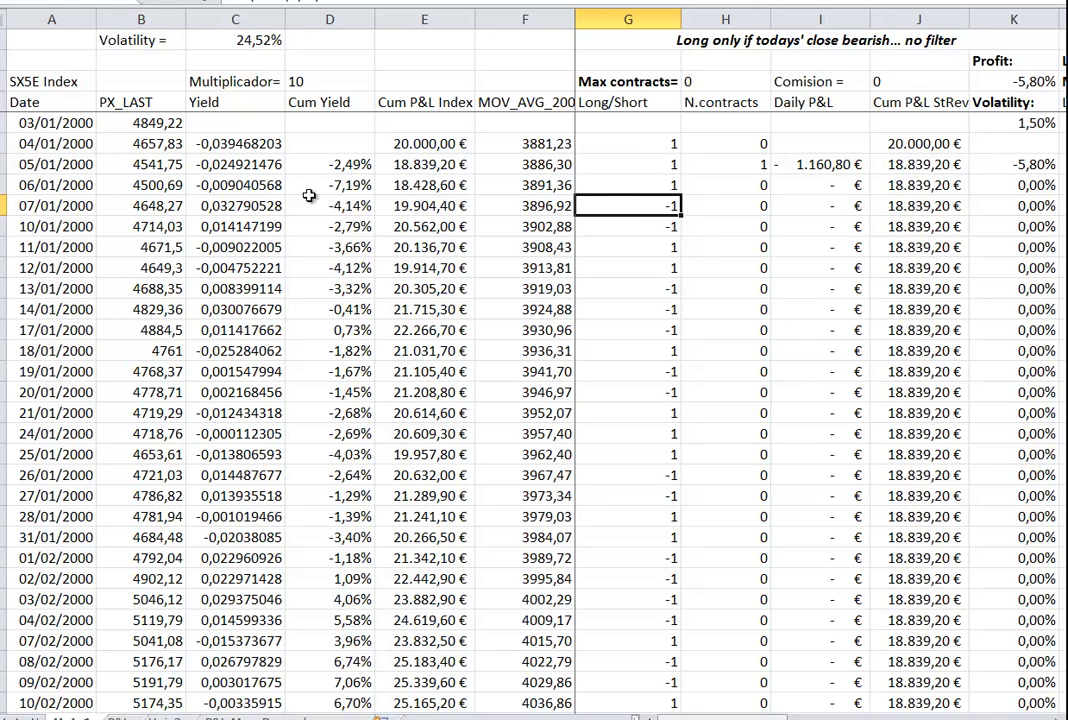
left_click(233, 206)
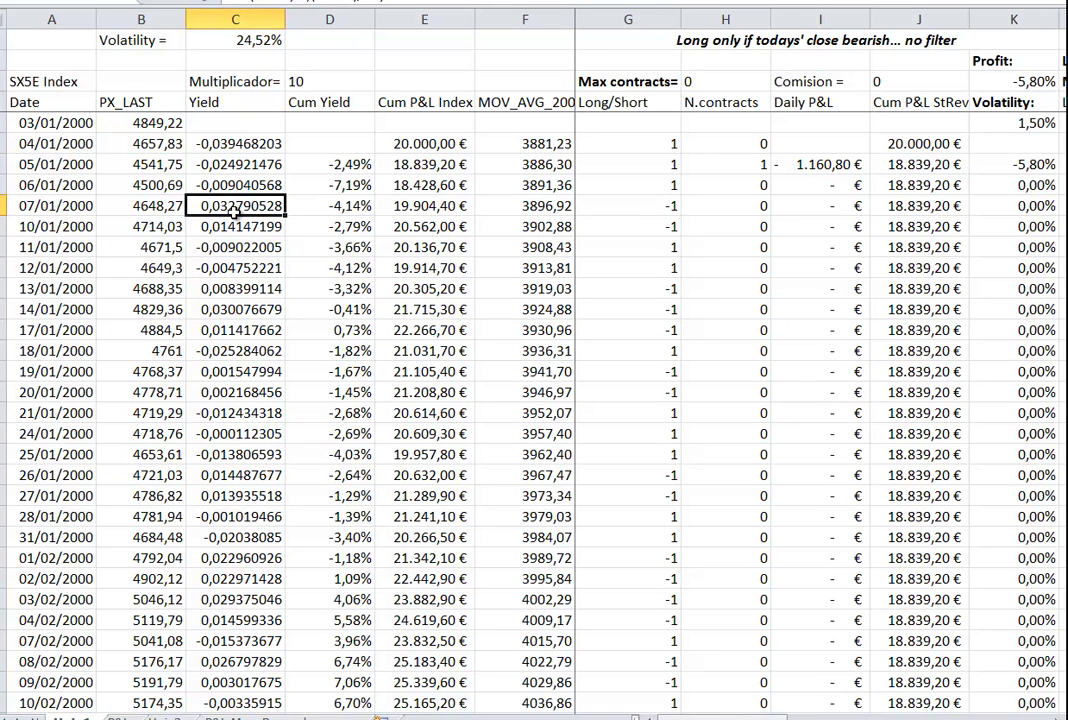
left_click(637, 205)
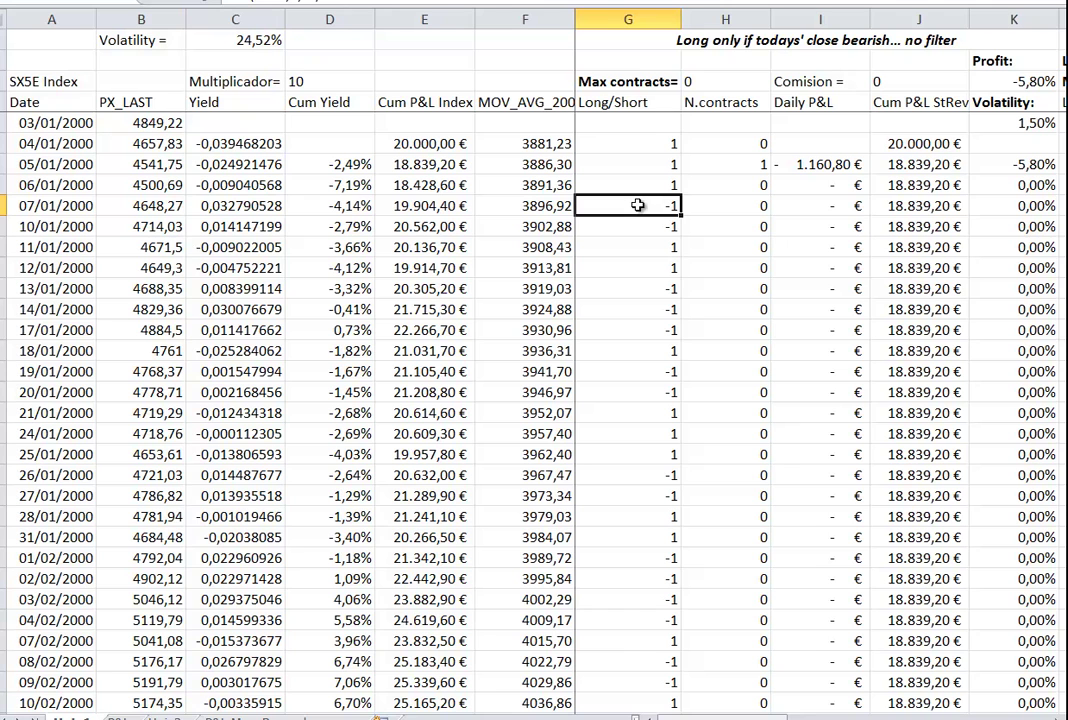
Step: Inspect the N.contracts column and the Daily P&L formula for 05/01/2000, along with the closing prices it uses
left_click(720, 158)
left_click(737, 208)
left_click(730, 268)
scroll(730, 270, "down", 2)
scroll(730, 270, "up", 2)
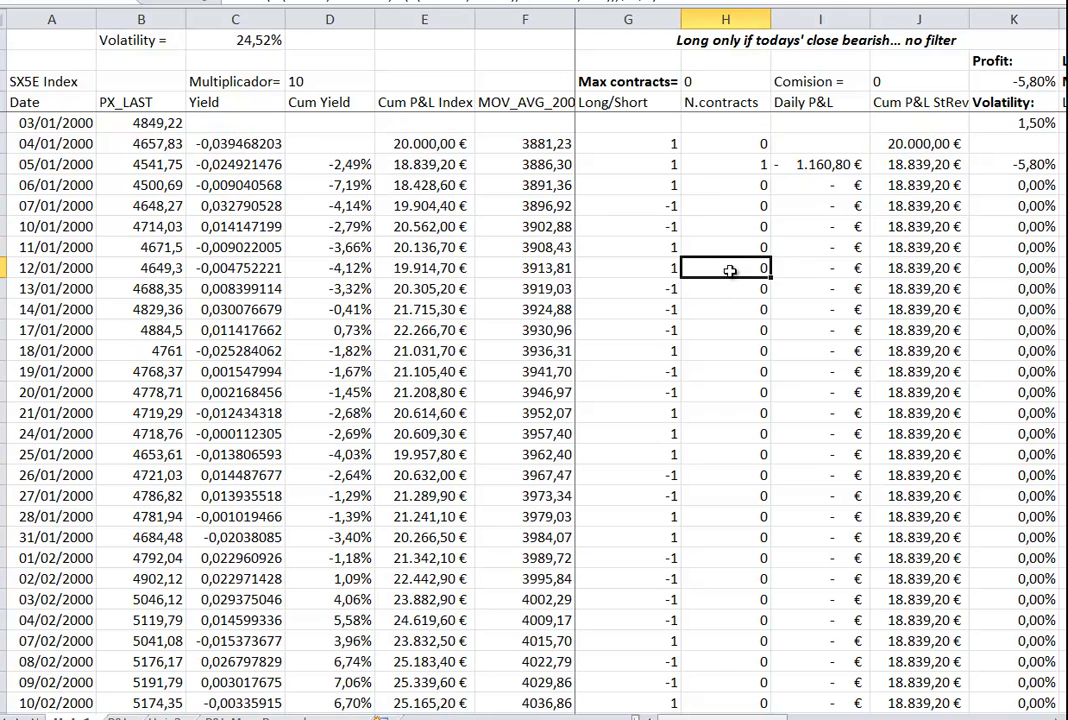
left_click(832, 162)
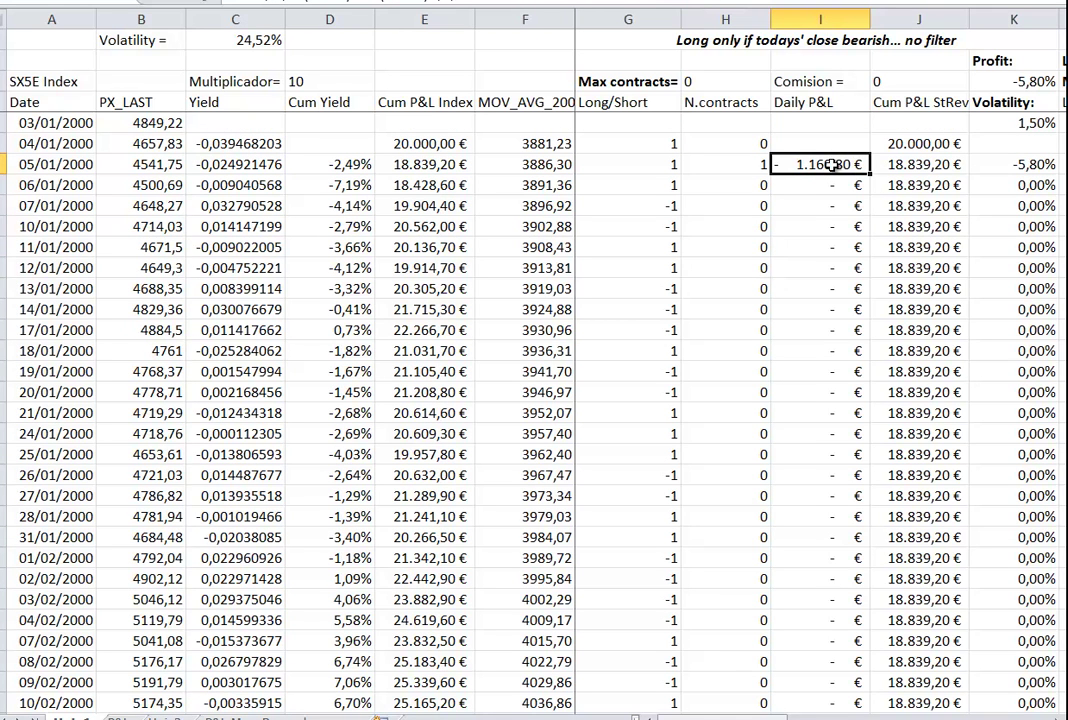
left_click(736, 163)
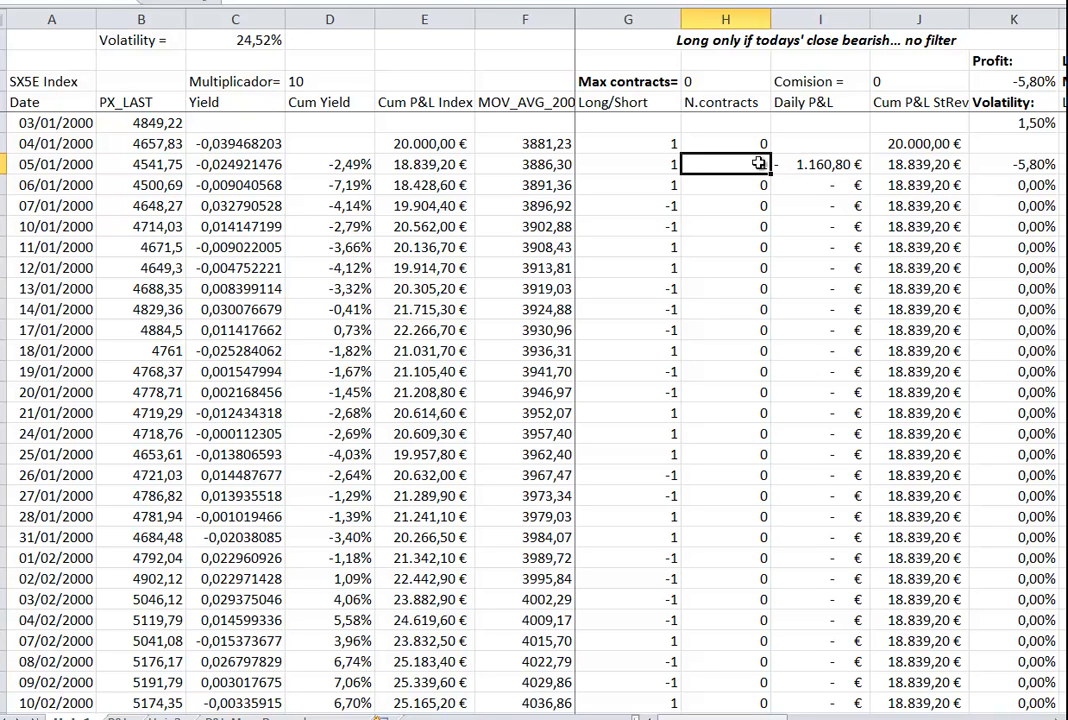
left_click(801, 164)
double_click(801, 164)
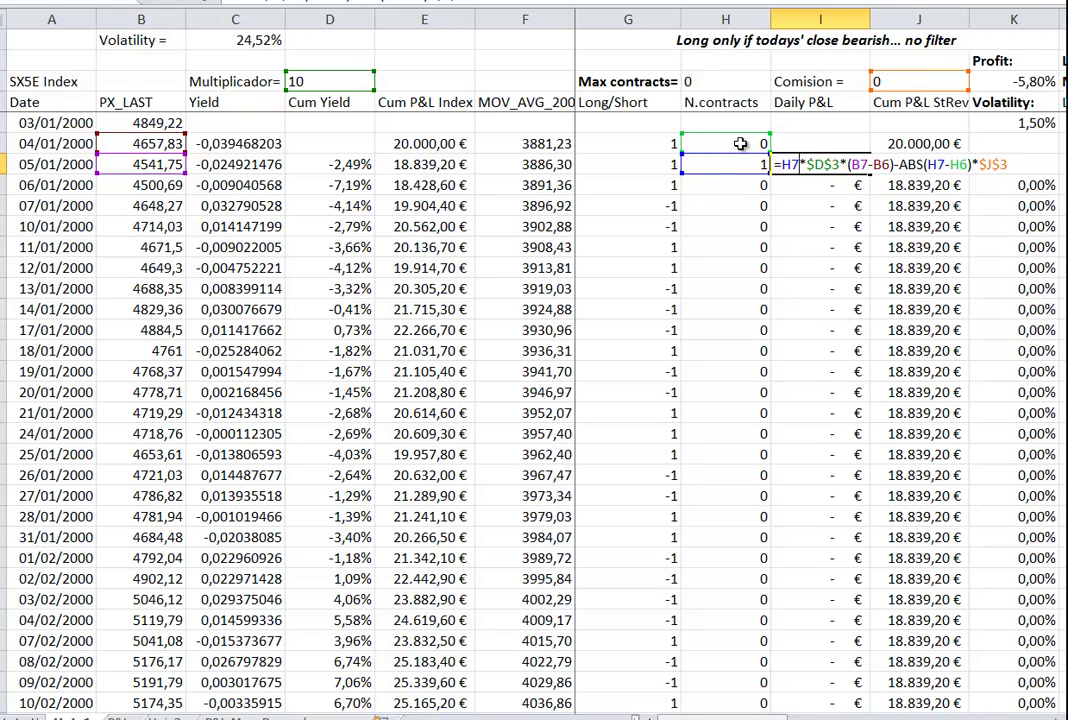
key("Escape")
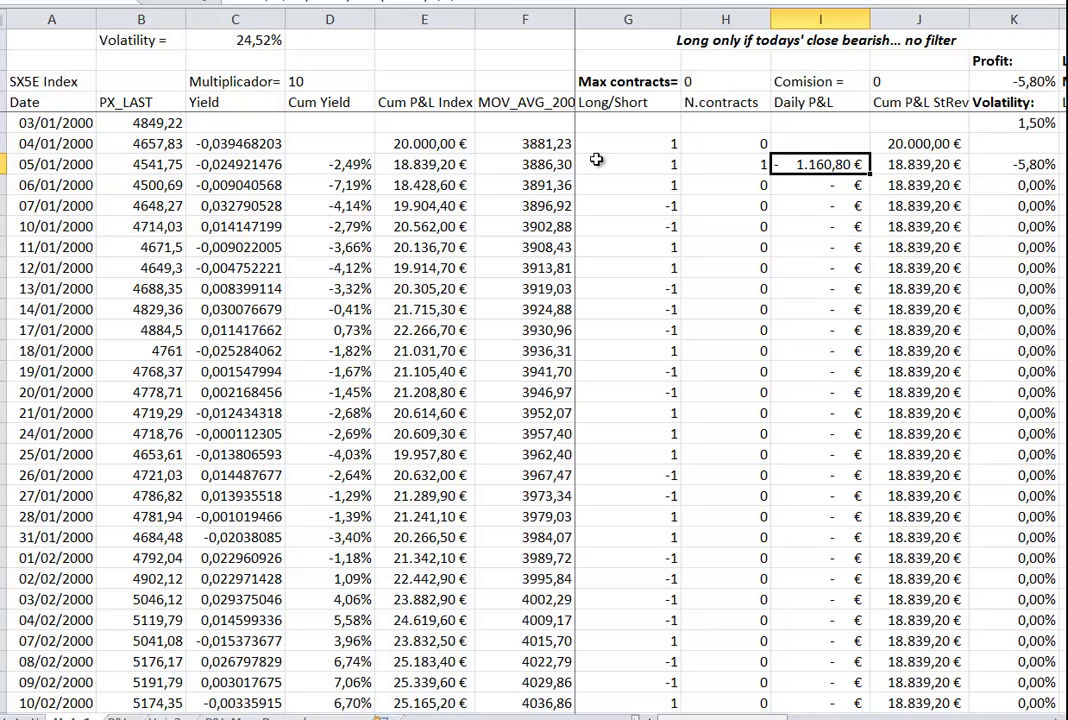
left_click(150, 144)
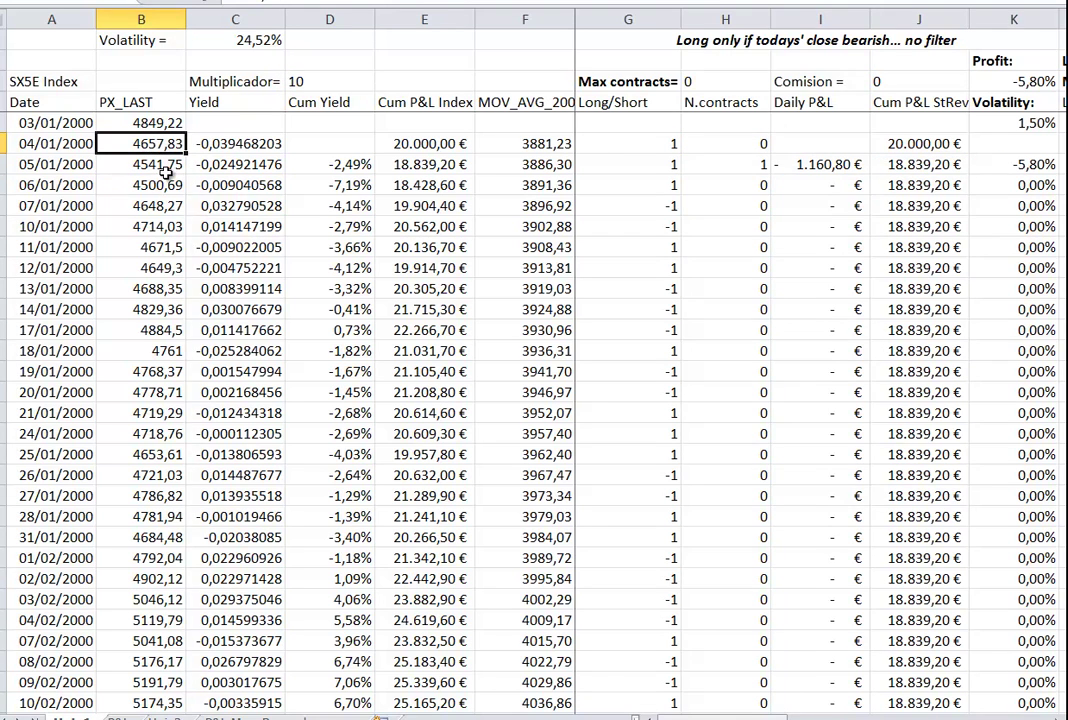
left_click(163, 170)
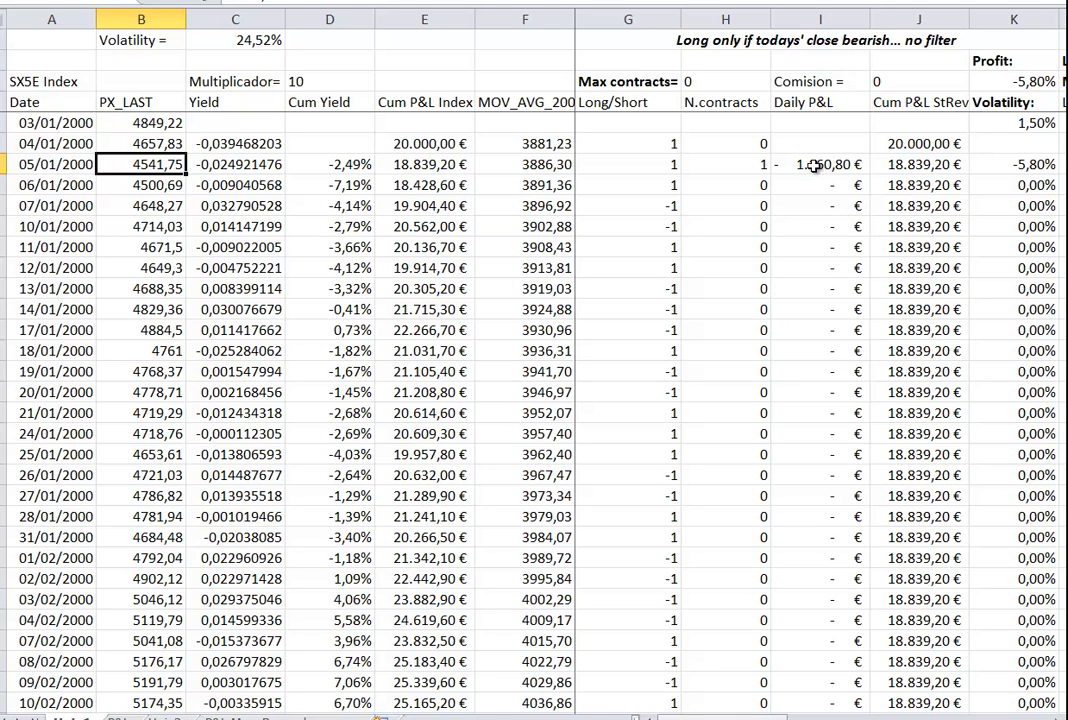
Step: Set the strategy's maximum number of contracts to 1
left_click(737, 82)
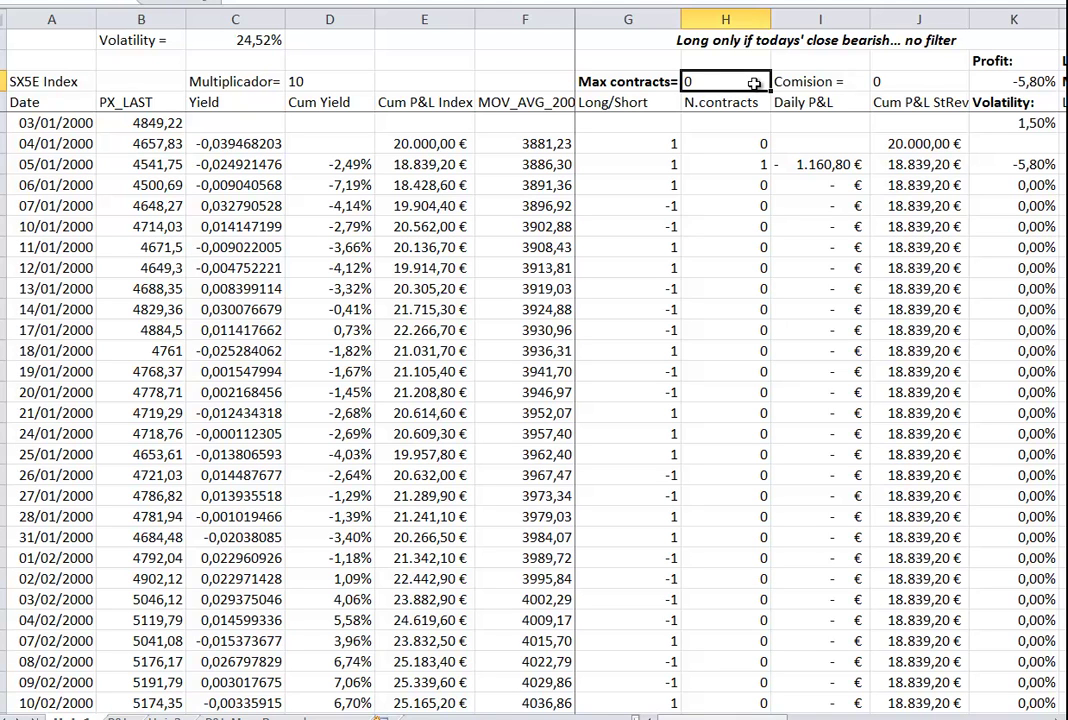
type("1")
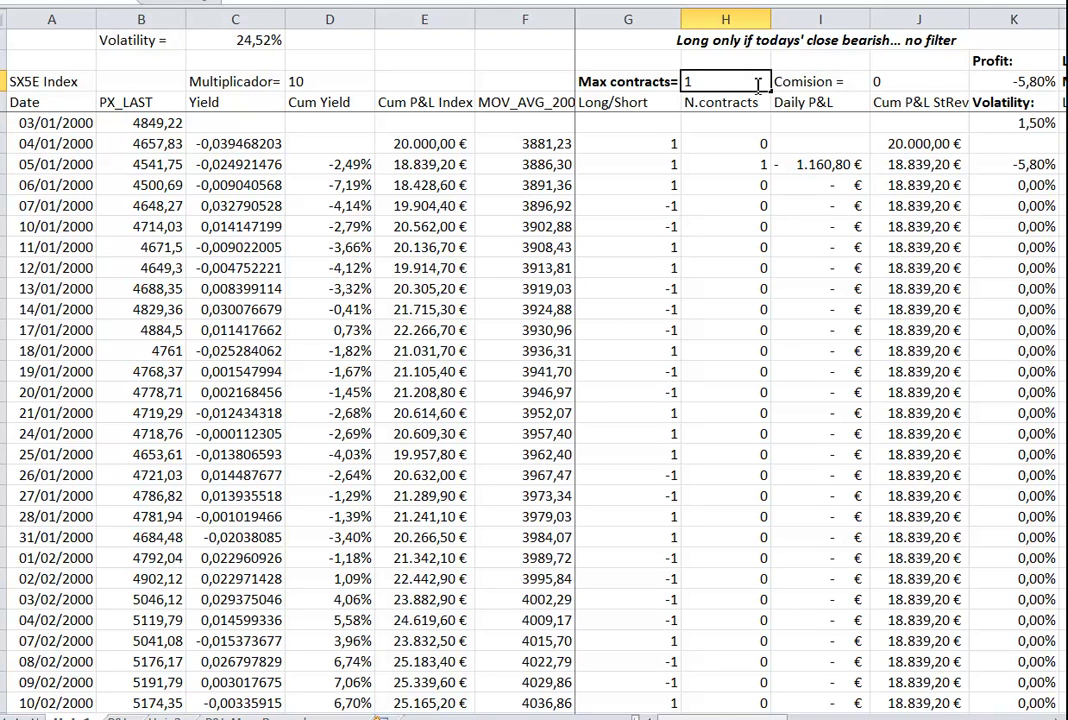
key("Return")
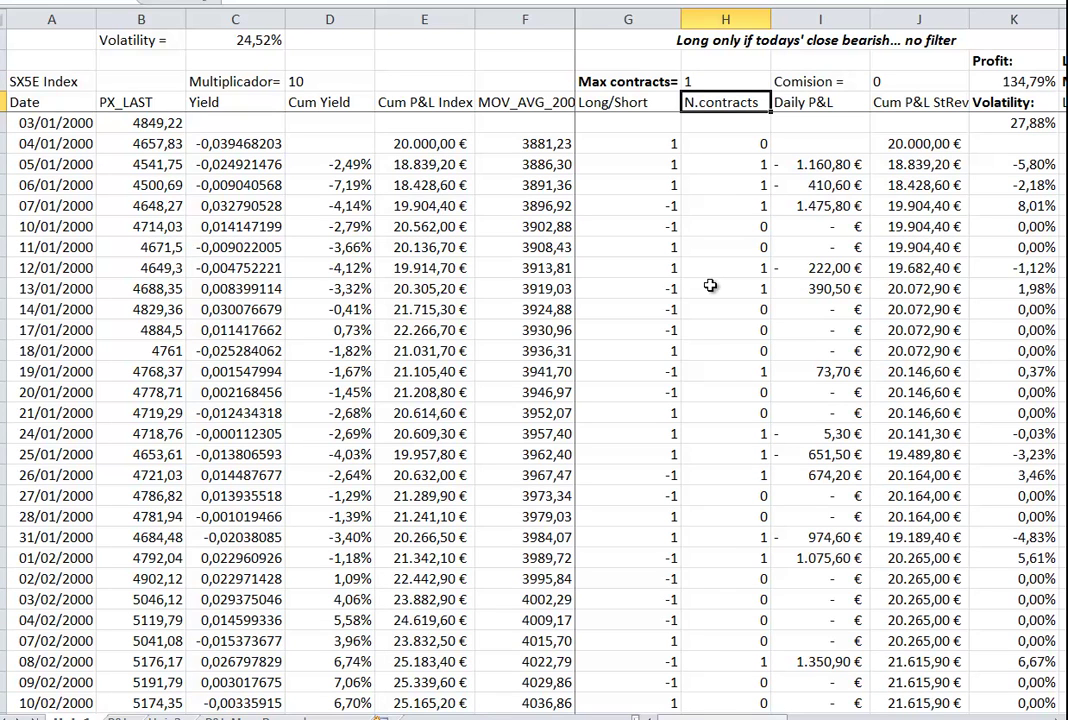
Step: Review how the Long/Short signals drive the daily contract counts from 04/01 to 10/01/2000, plus the strategy's profit and volatility
left_click(660, 143)
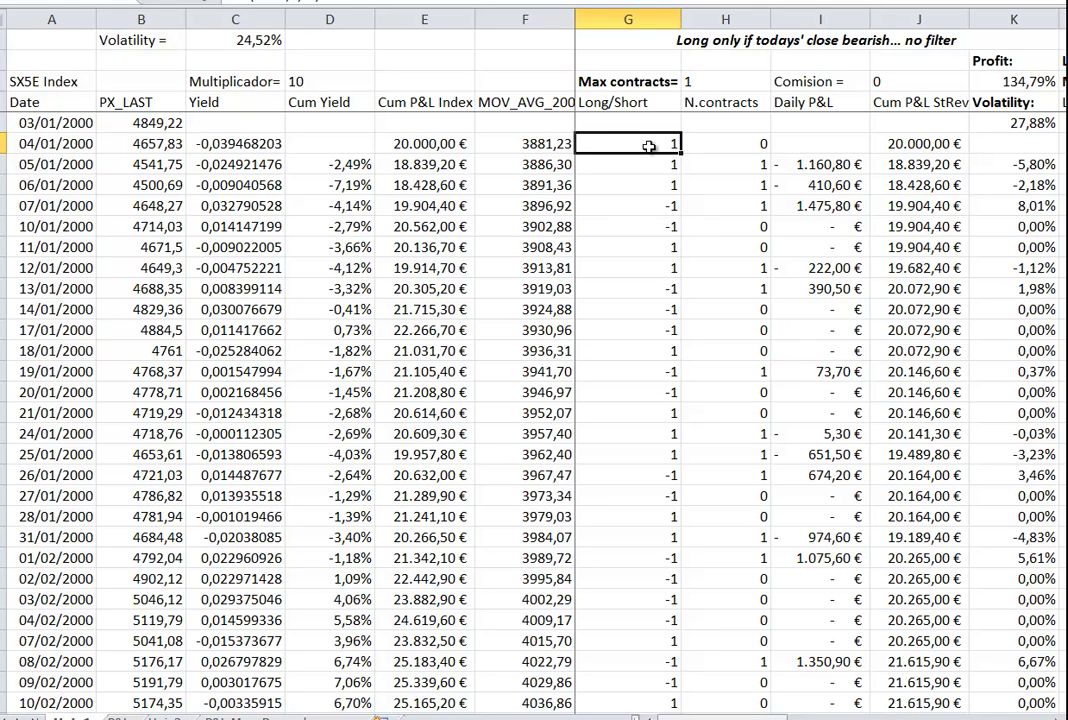
left_click(741, 164)
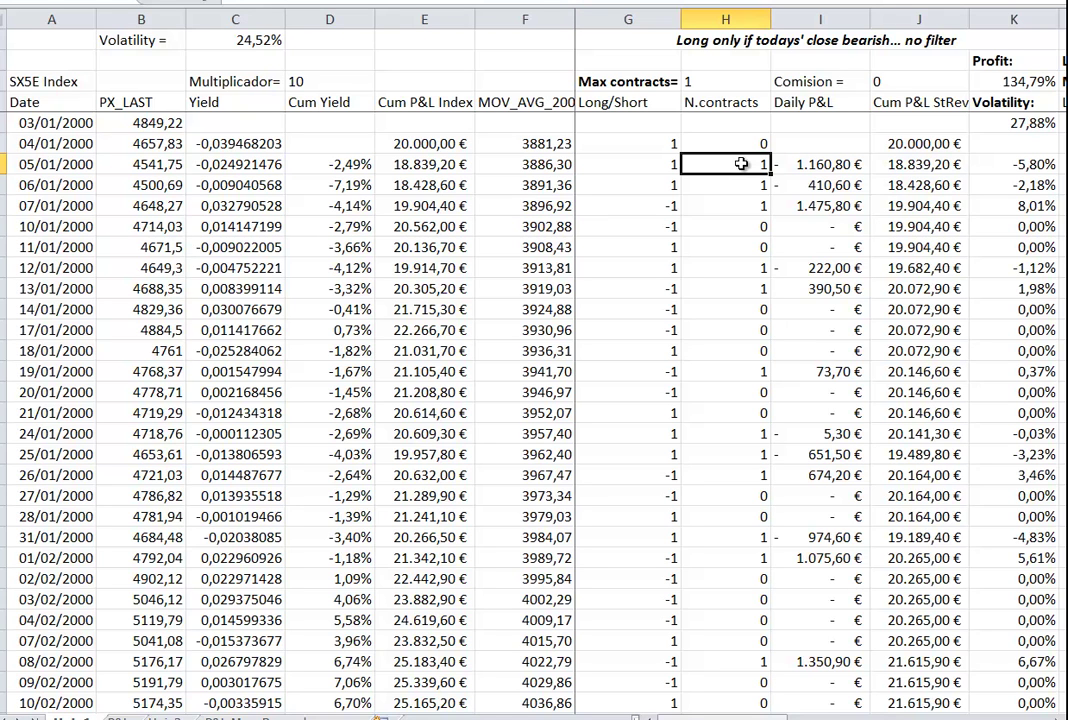
left_click(647, 161)
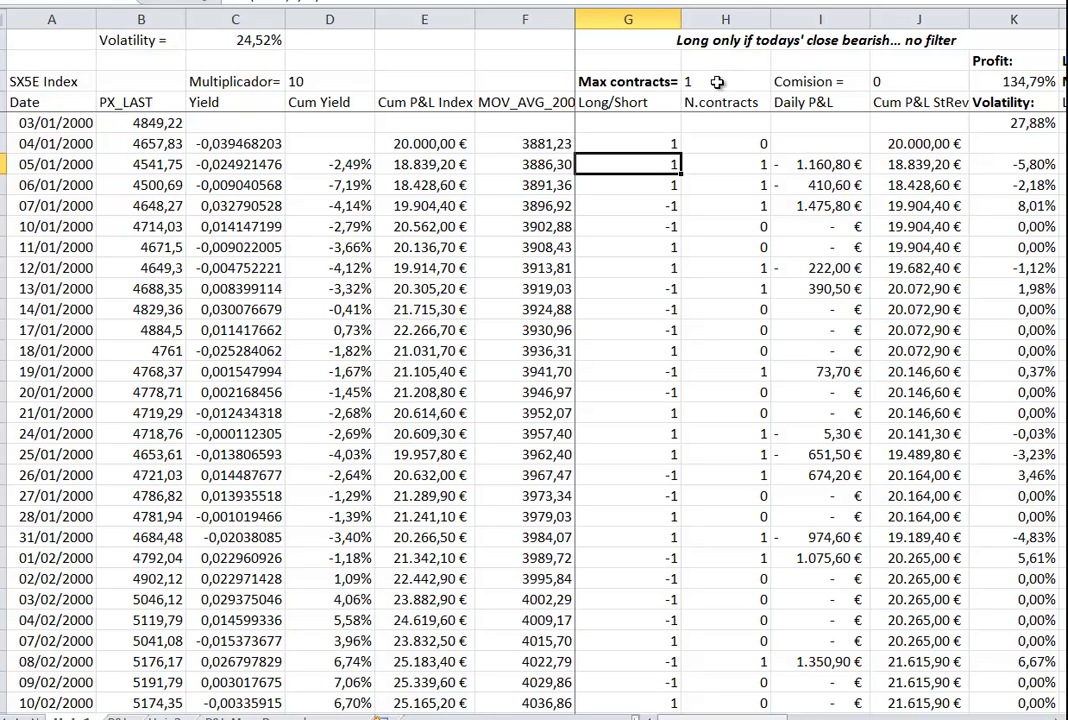
left_click(716, 182)
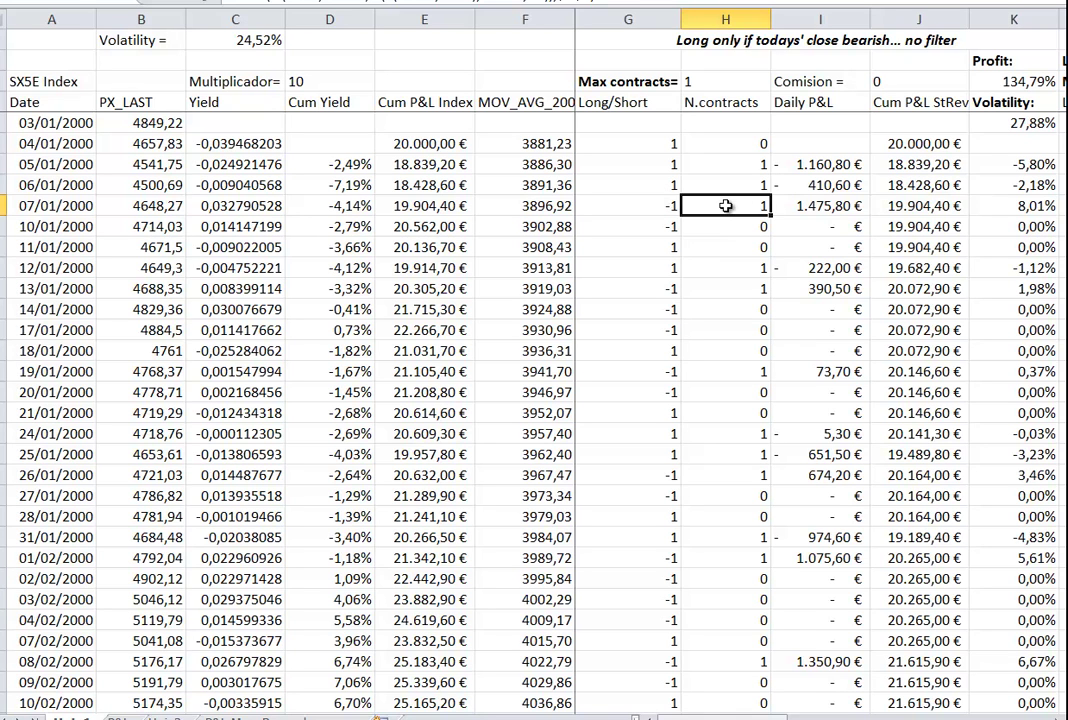
left_click(665, 186)
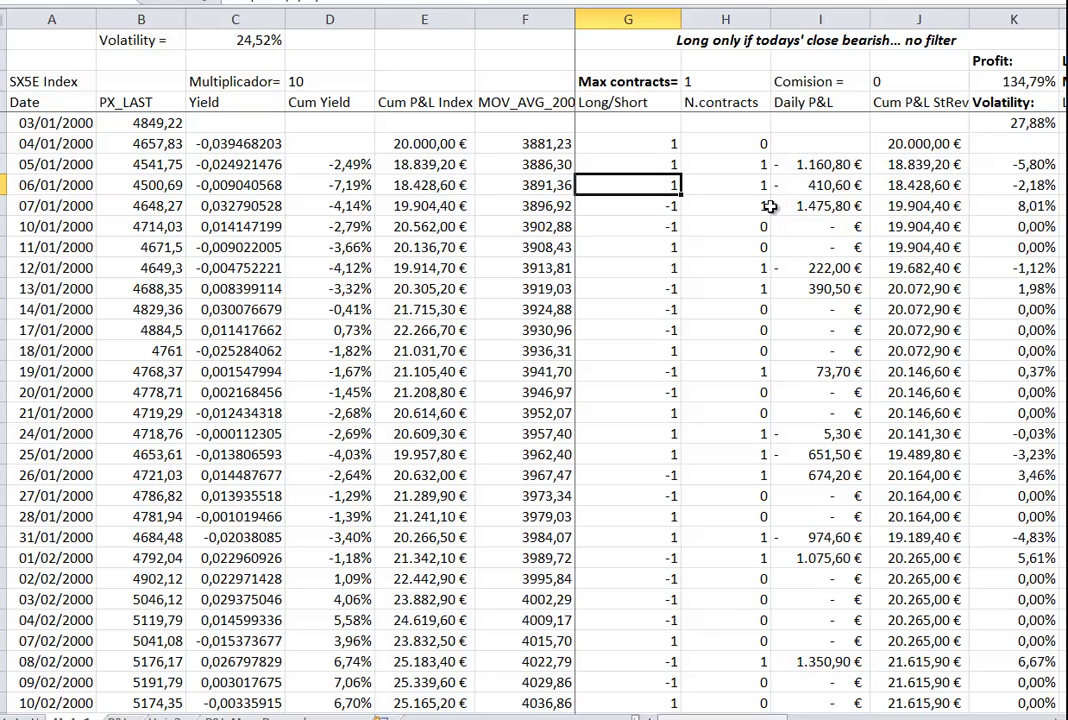
left_click(675, 206)
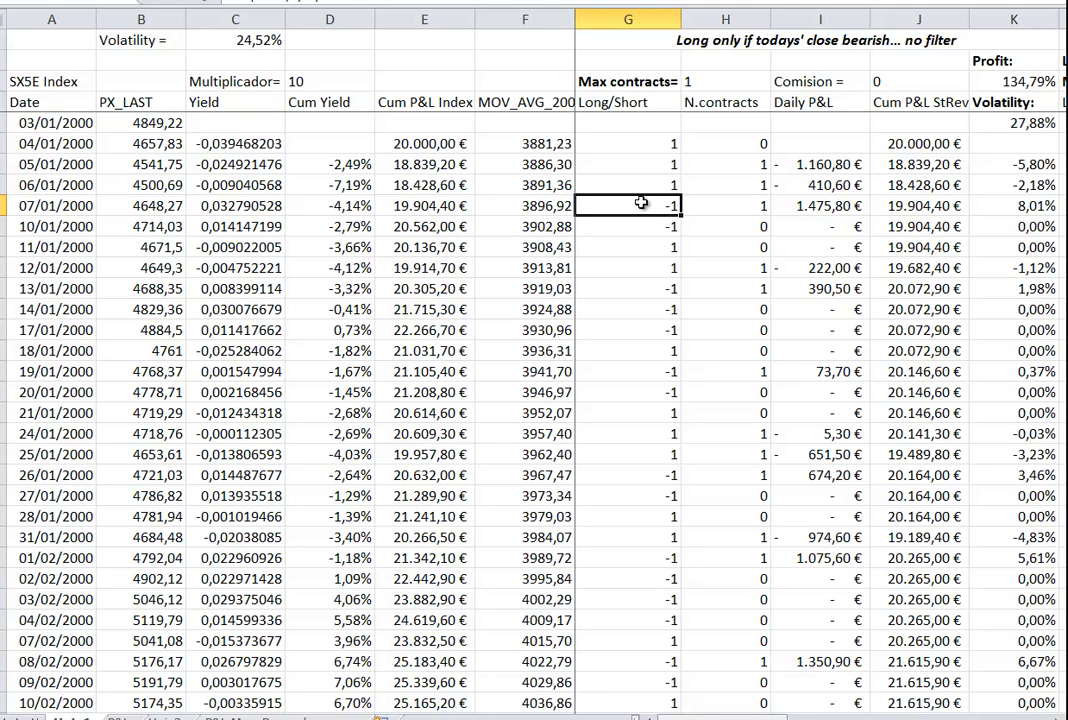
left_click(745, 226)
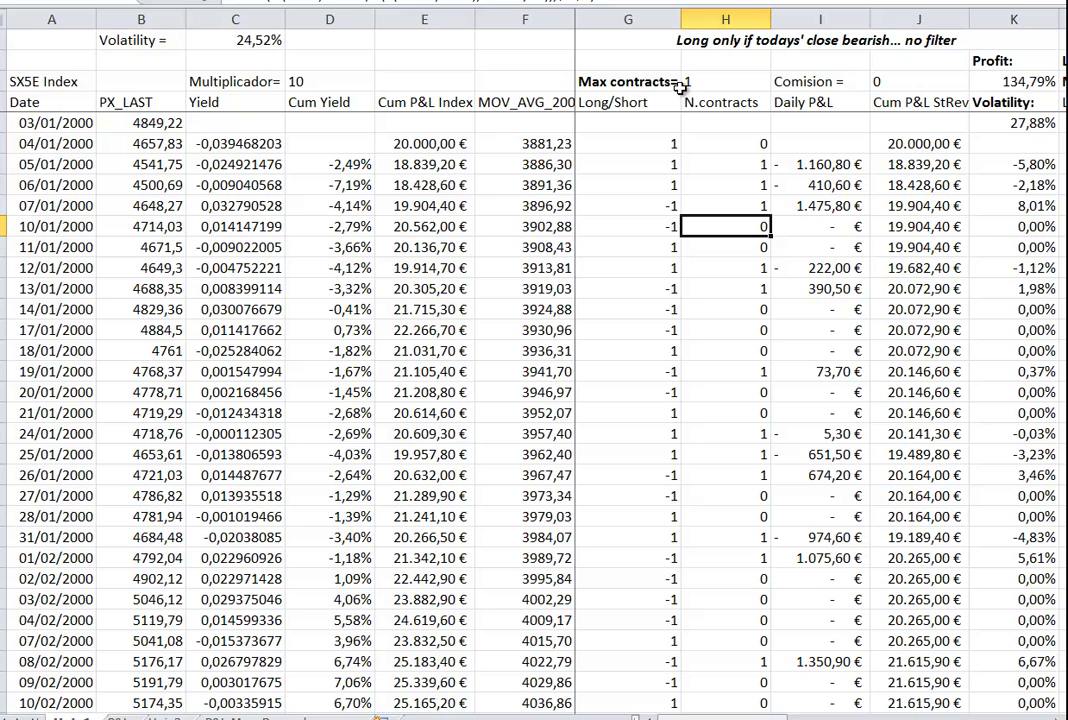
left_click(986, 80)
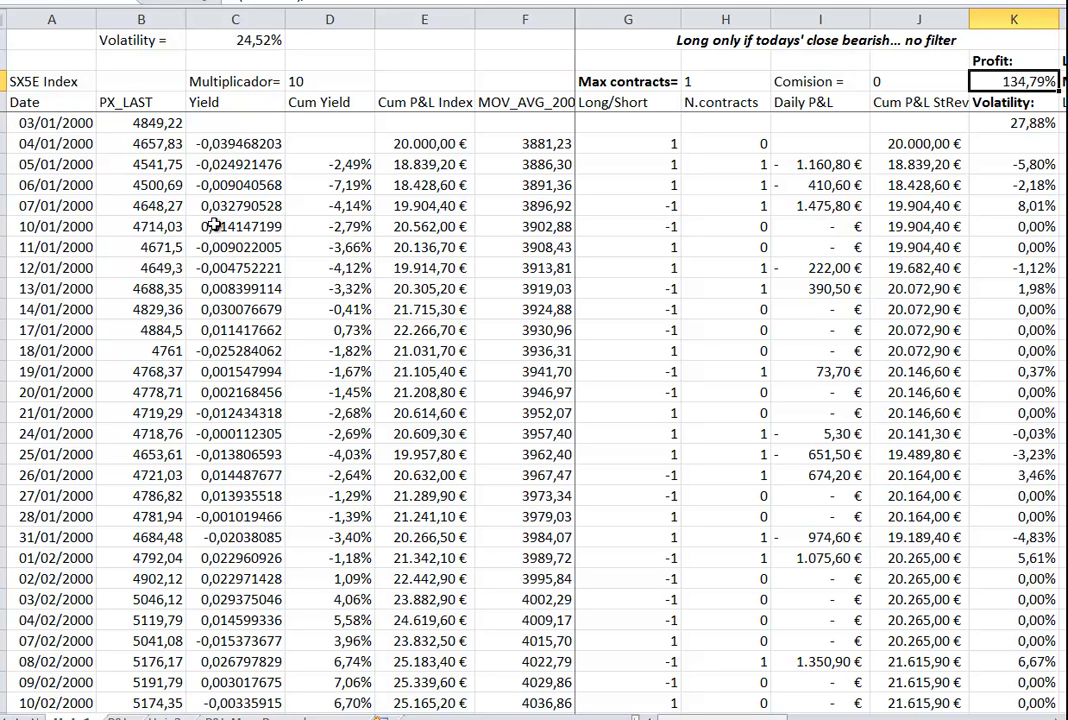
left_click(1026, 106)
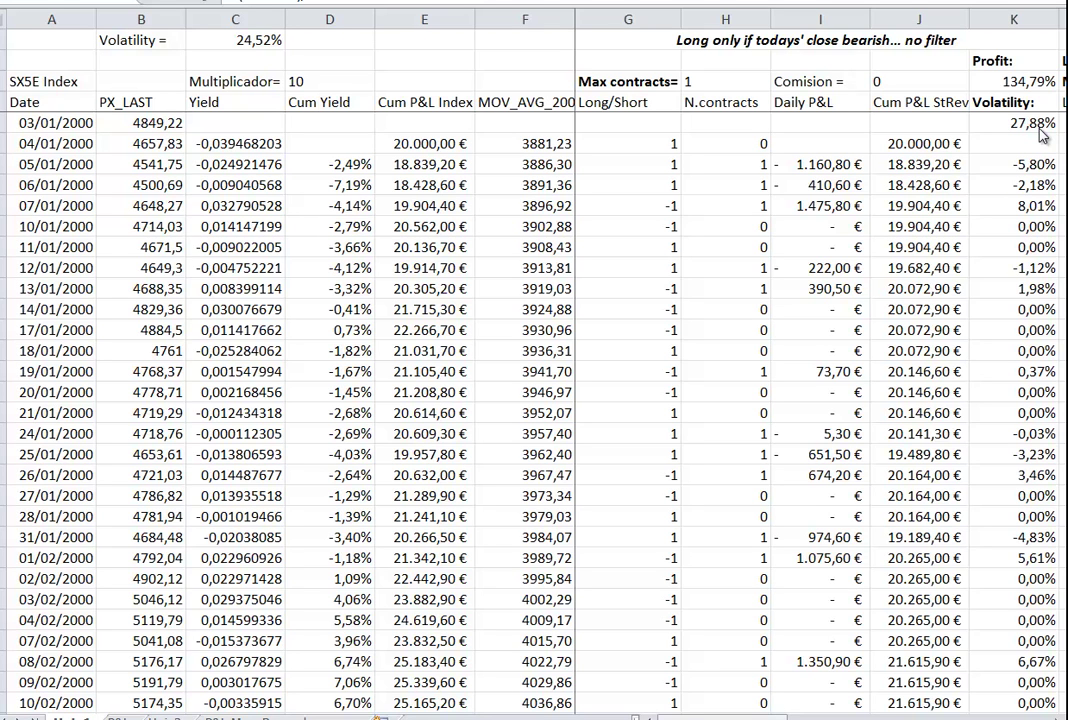
Step: Set the strategy's maximum number of contracts to 2
left_click(718, 96)
left_click(727, 85)
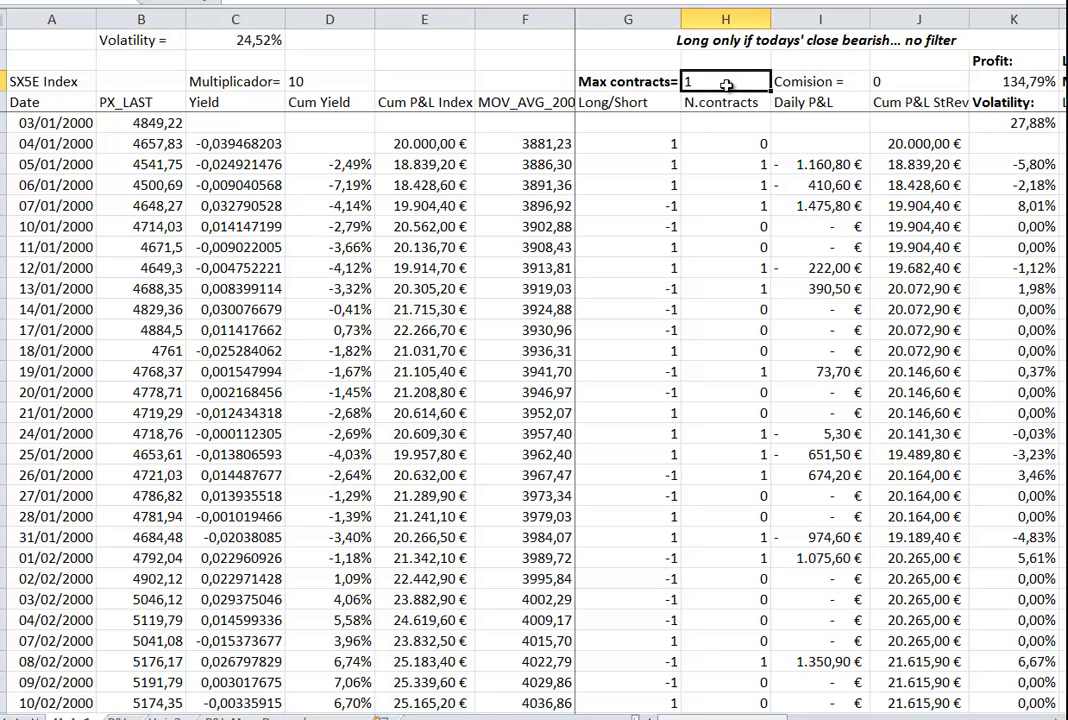
type("2")
key("Return")
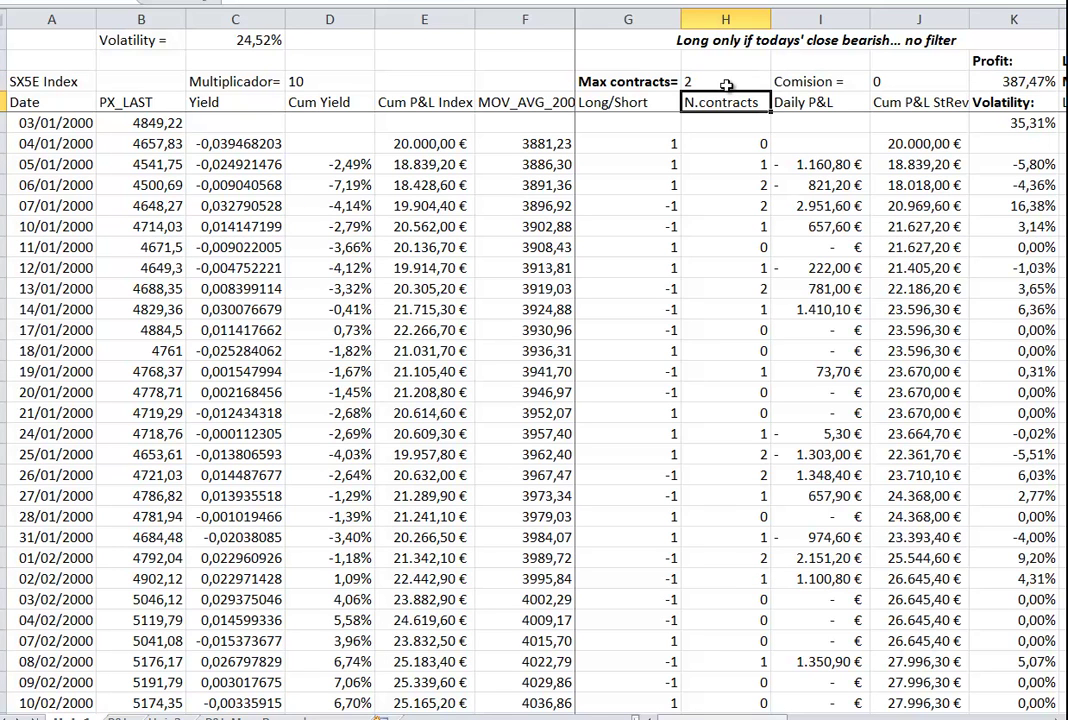
Step: Set the strategy's maximum number of contracts to 3 and check the profit
left_click(748, 81)
type("3")
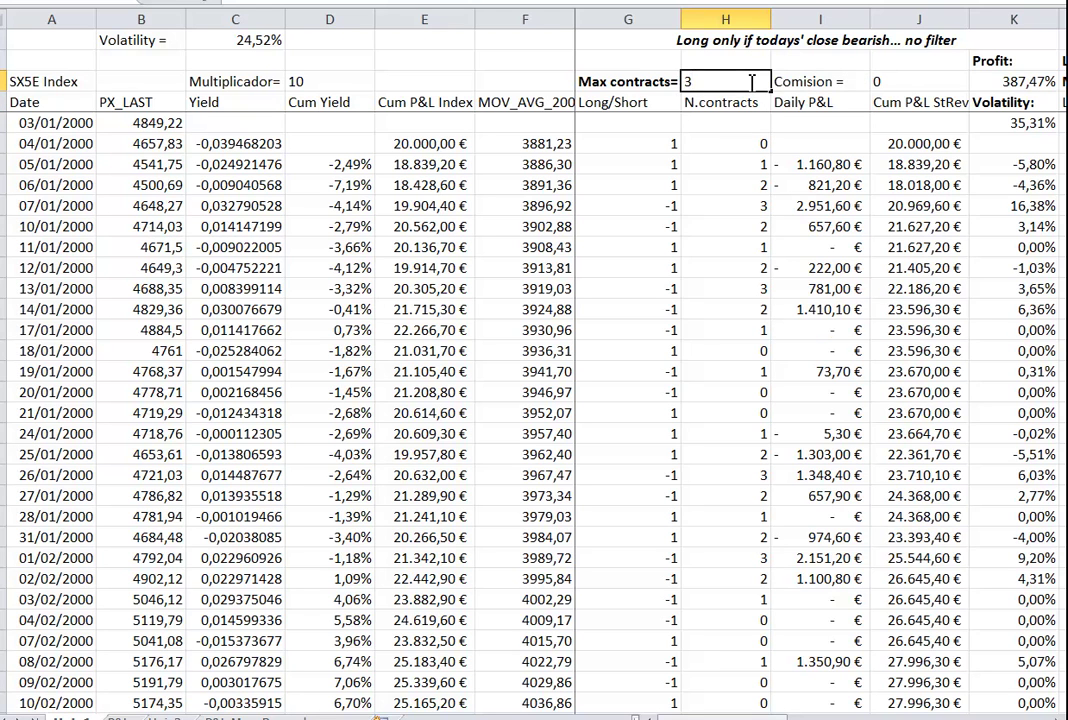
key("Return")
left_click(1022, 86)
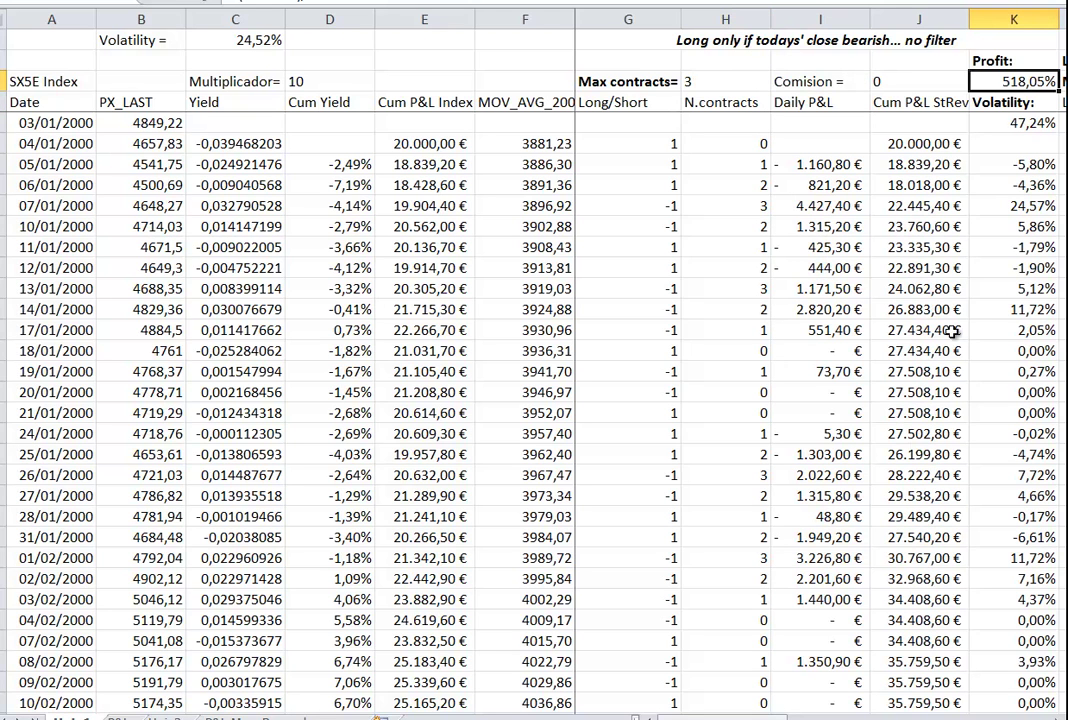
Step: Set the strategy's maximum number of contracts to 4 and check the profit
left_click(706, 84)
type("4")
key("Return")
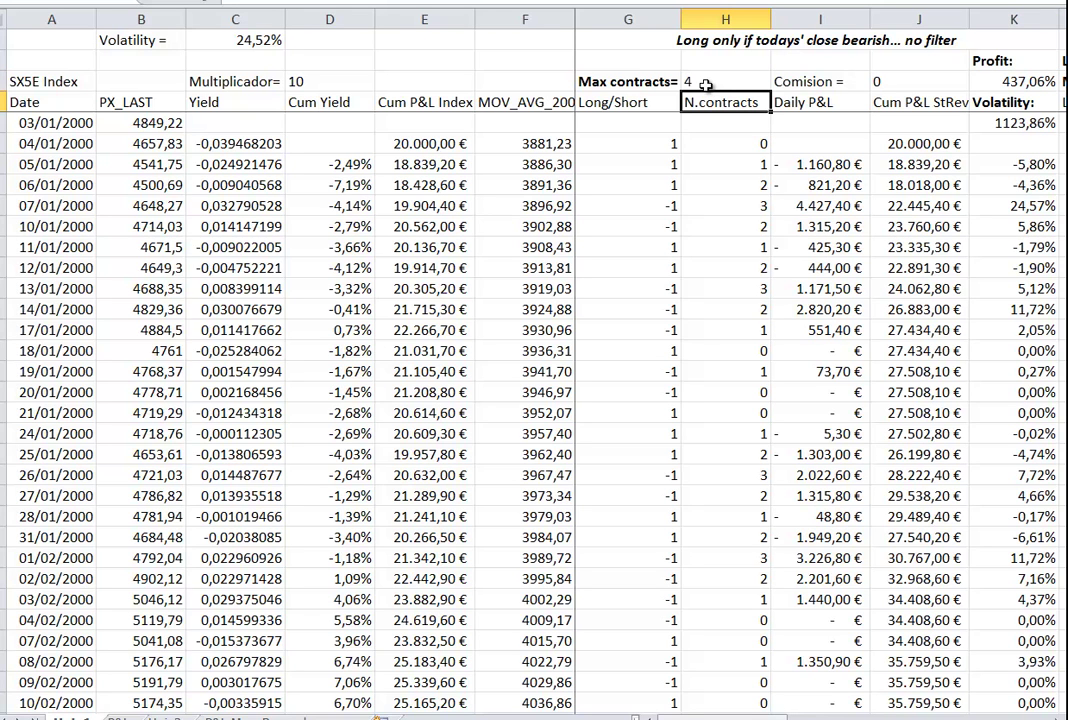
left_click(1020, 82)
Step: Return the strategy's maximum number of contracts to 3
left_click(717, 81)
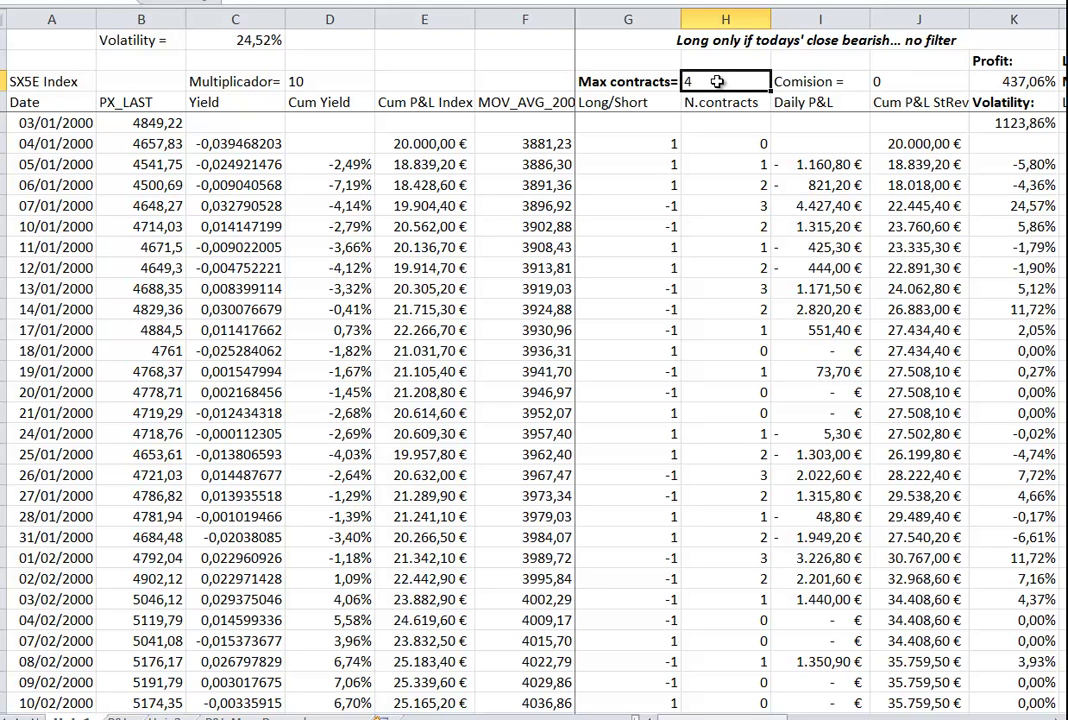
type("3")
key("Return")
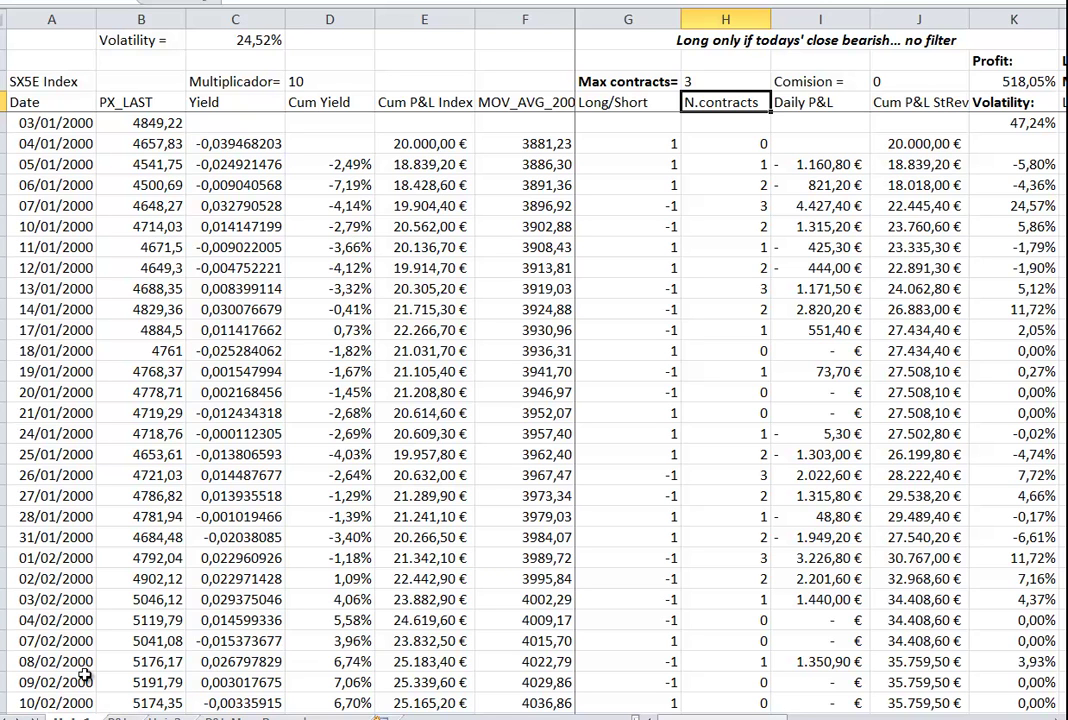
Step: Examine the cumulative P&L chart, comparing the Cum P&L StRev curve with the Cum P&L Index curve around 2008, 2011 and 2014
left_click(115, 717)
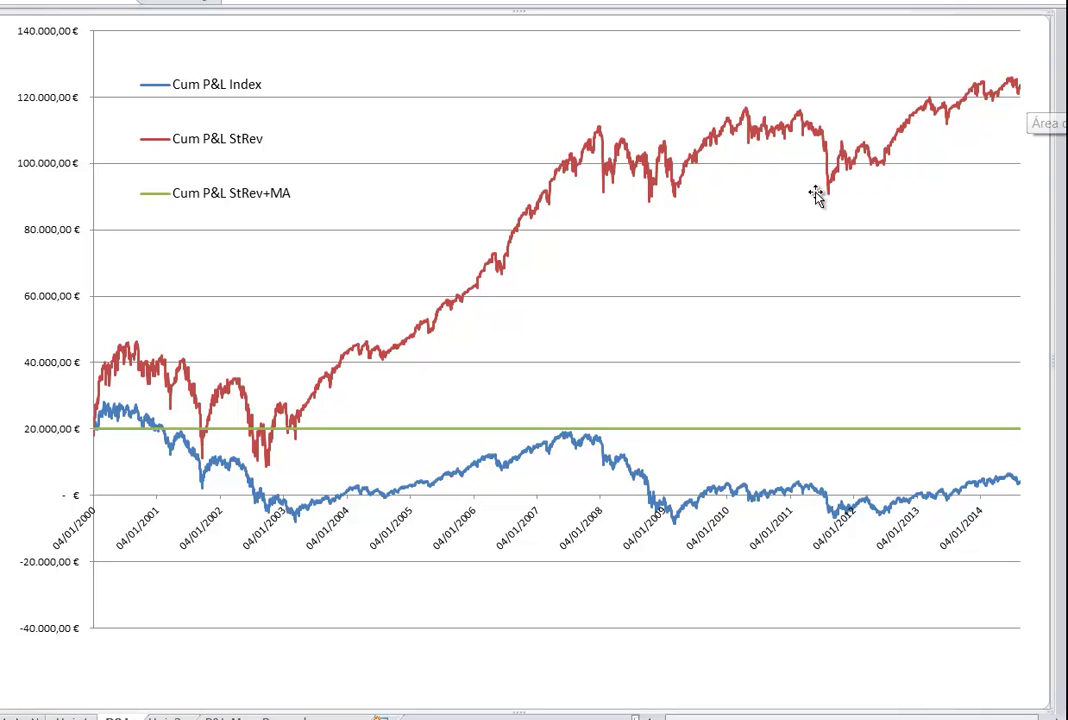
mouse_move(857, 183)
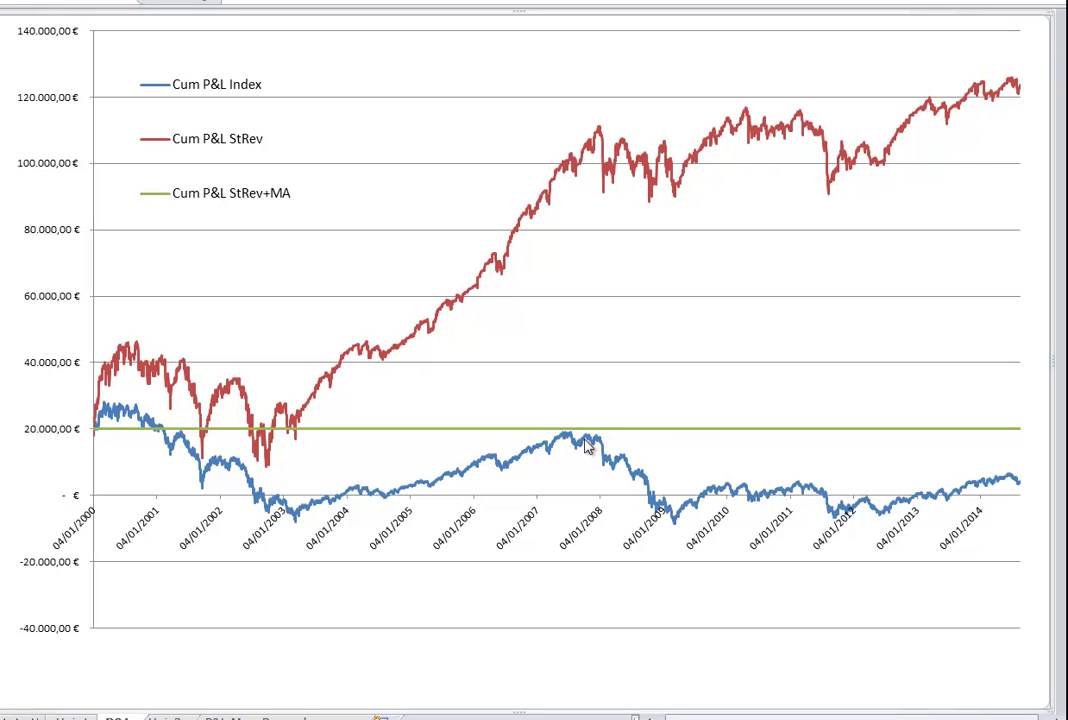
mouse_move(576, 436)
mouse_move(639, 160)
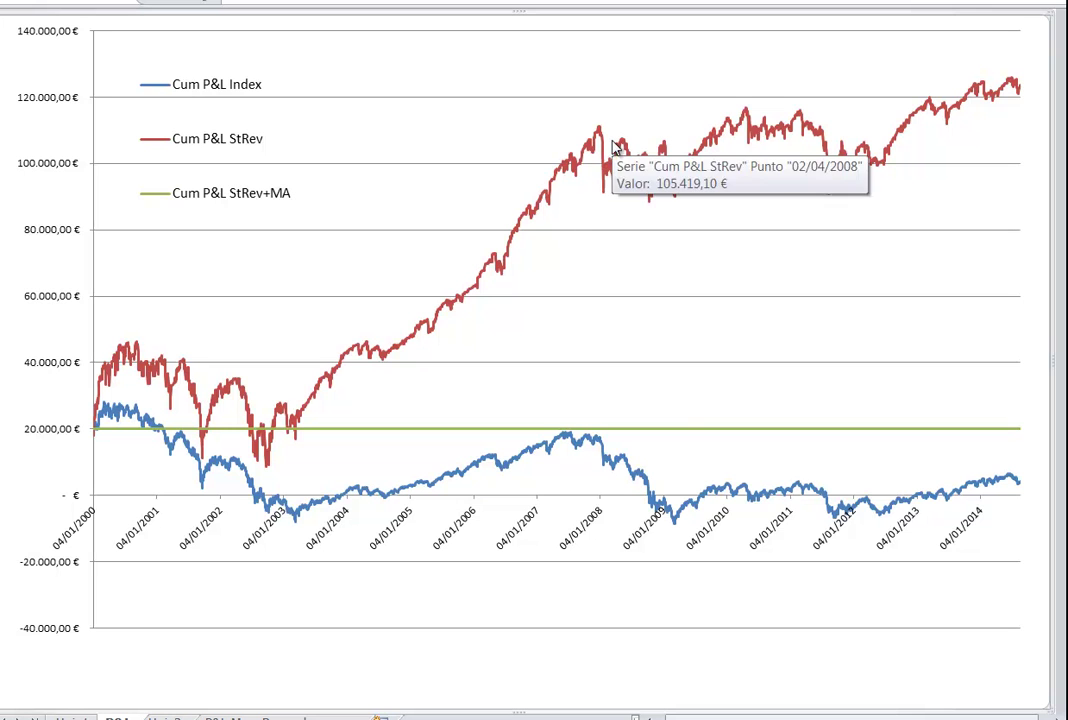
mouse_move(605, 150)
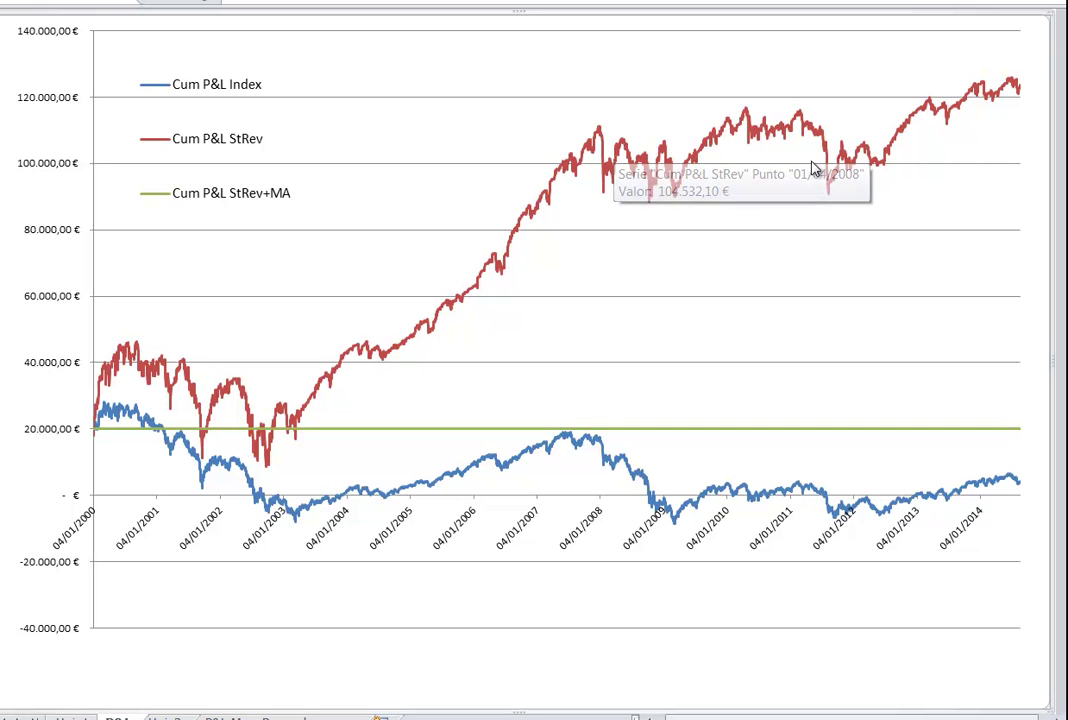
mouse_move(1000, 97)
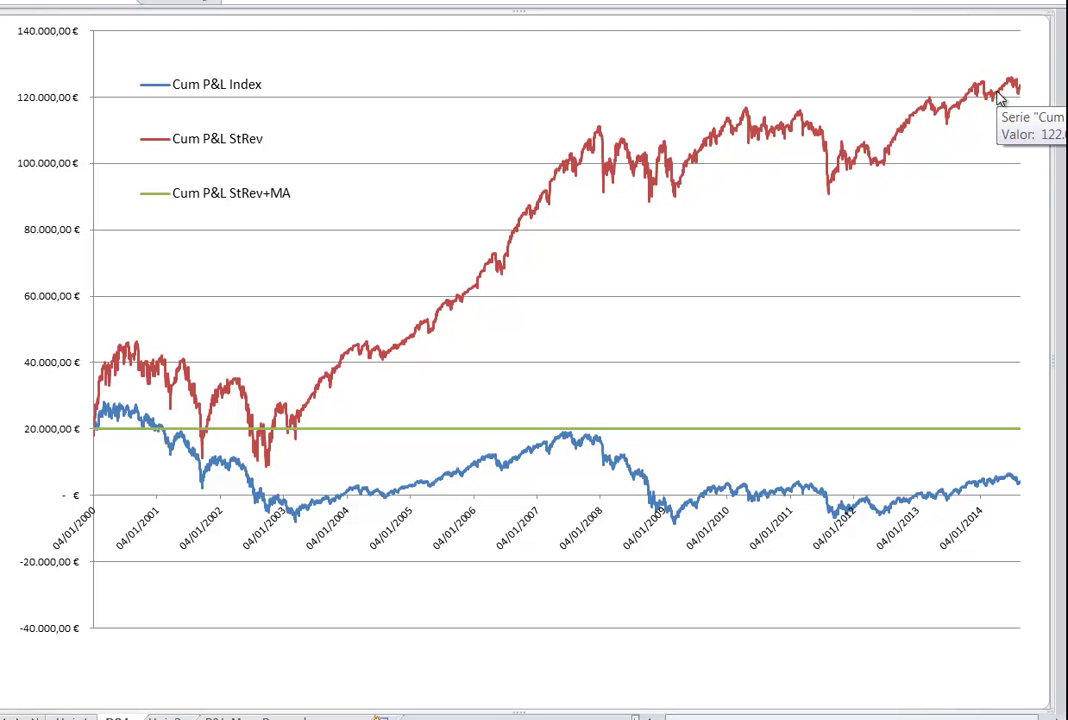
mouse_move(910, 115)
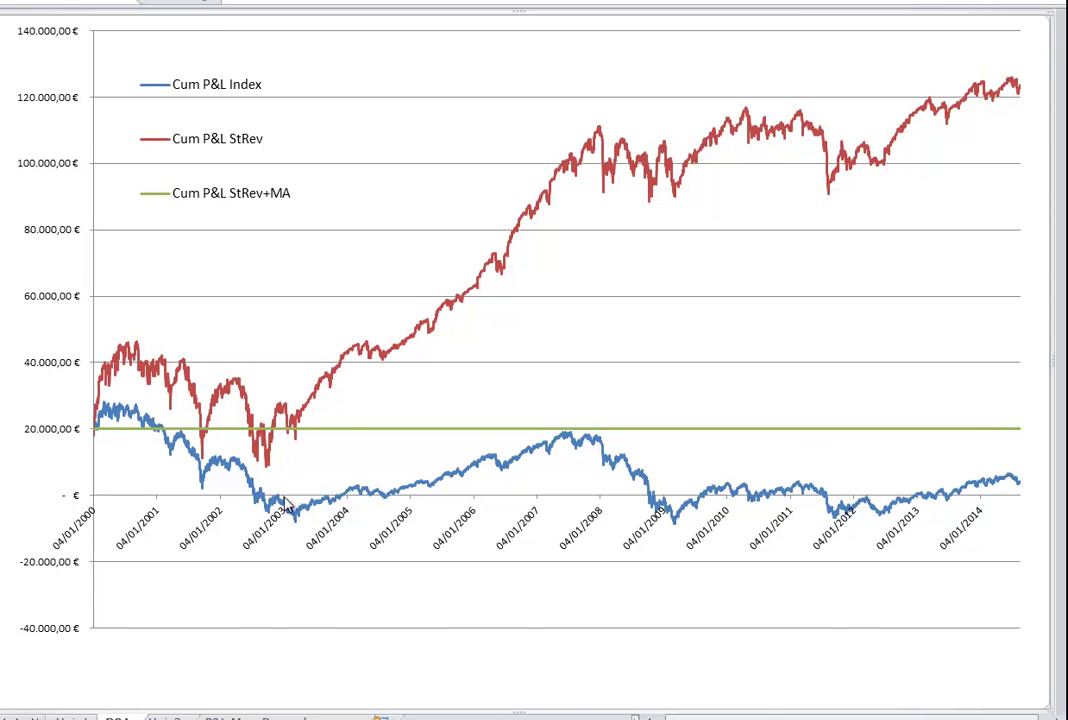
Step: Set the strategy's commission to 10 and view its effect on the cumulative P&L chart
key("ctrl+Page_Up")
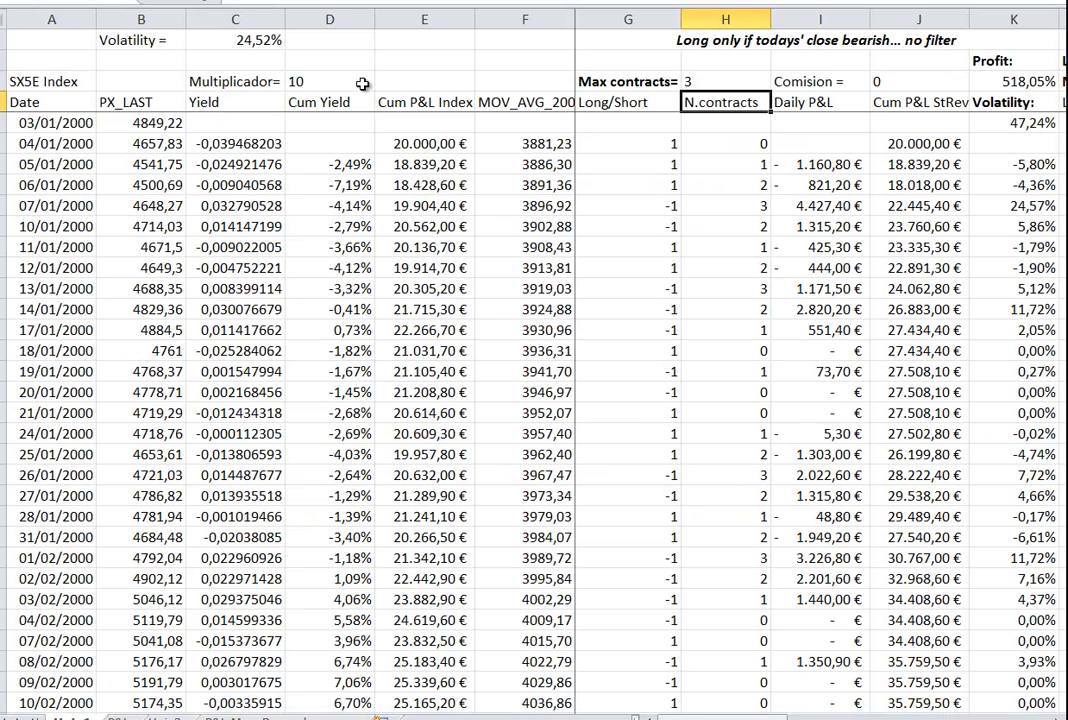
left_click(893, 82)
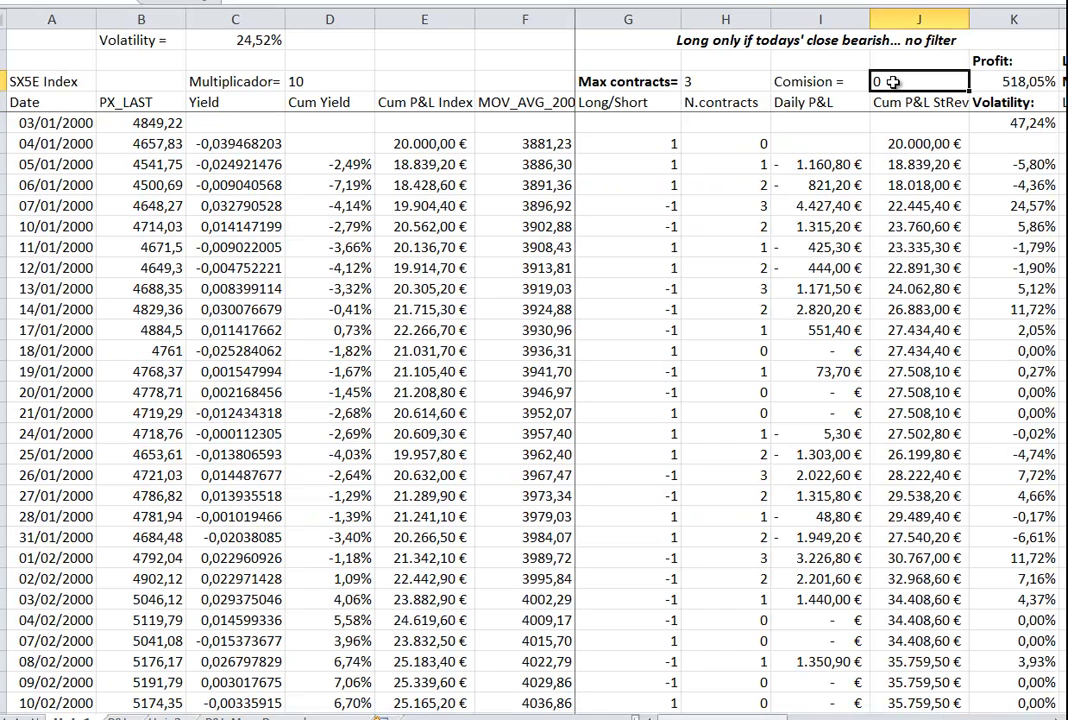
type("10")
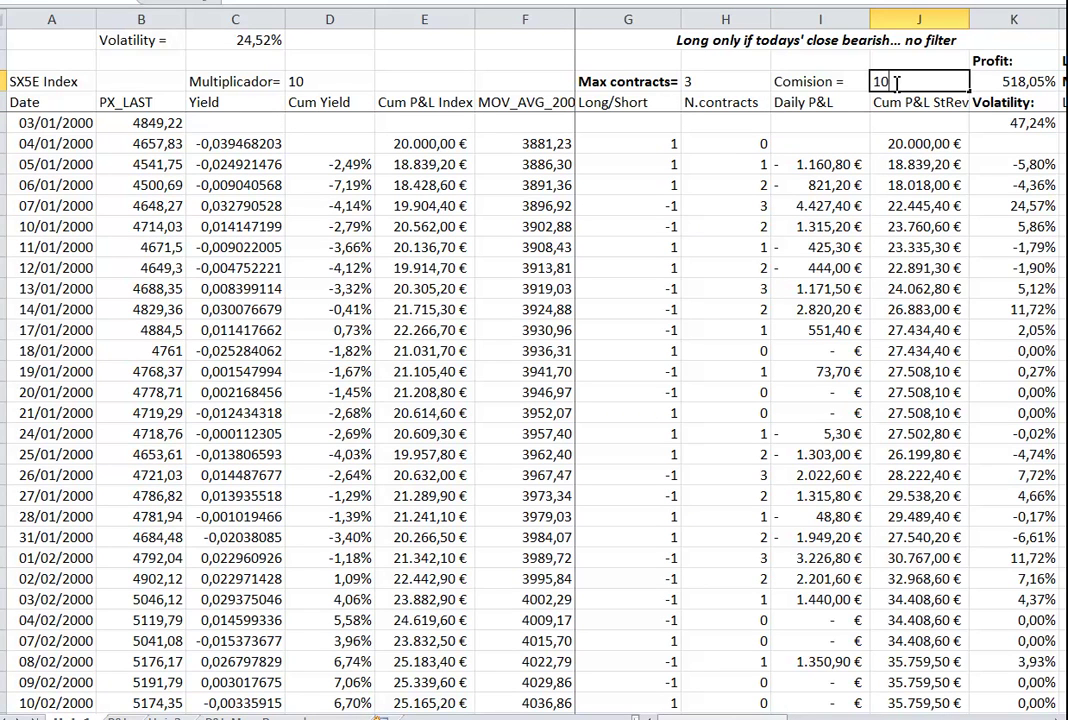
key("Return")
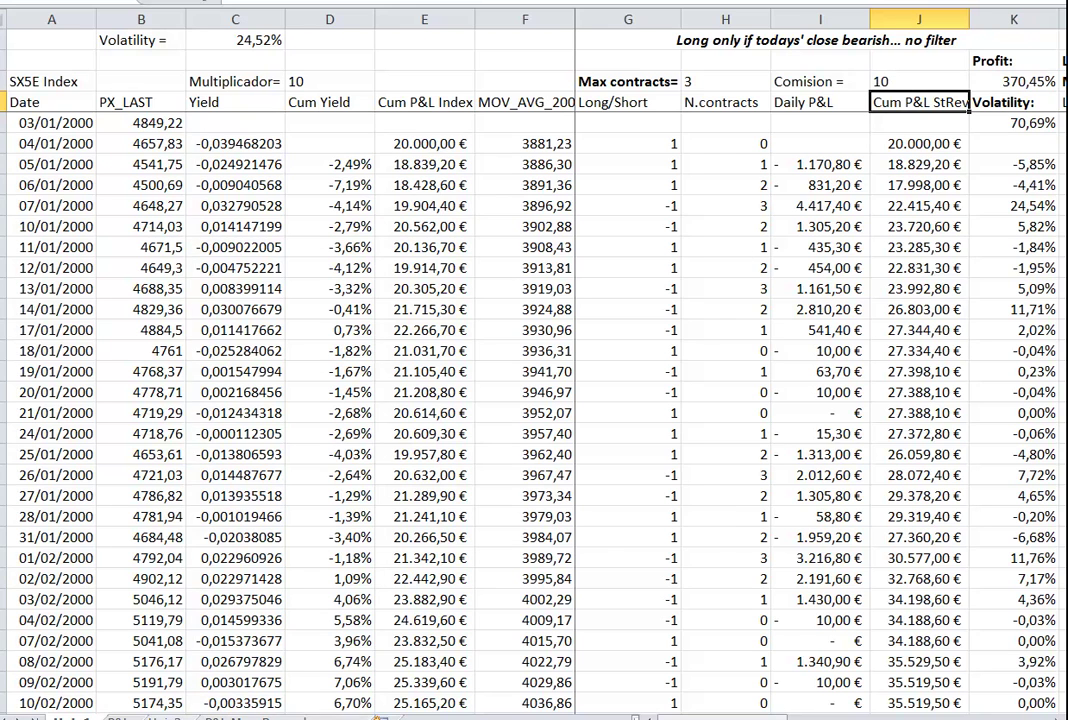
left_click(117, 718)
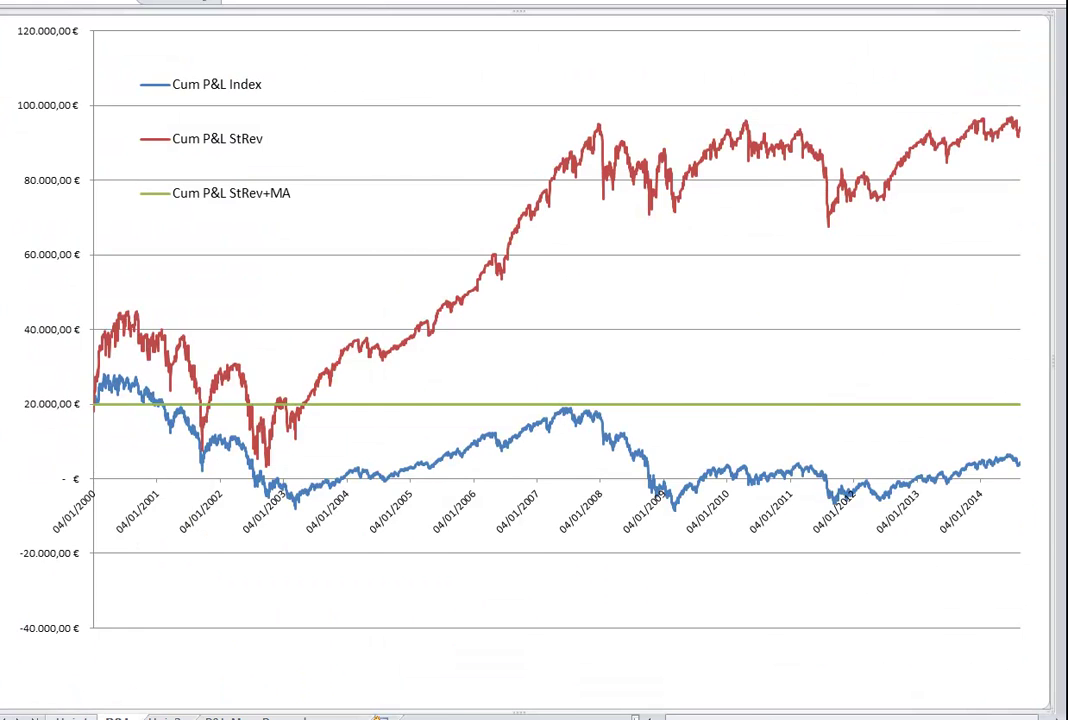
Step: Set the index multiplier on the data sheet to 1
left_click(68, 718)
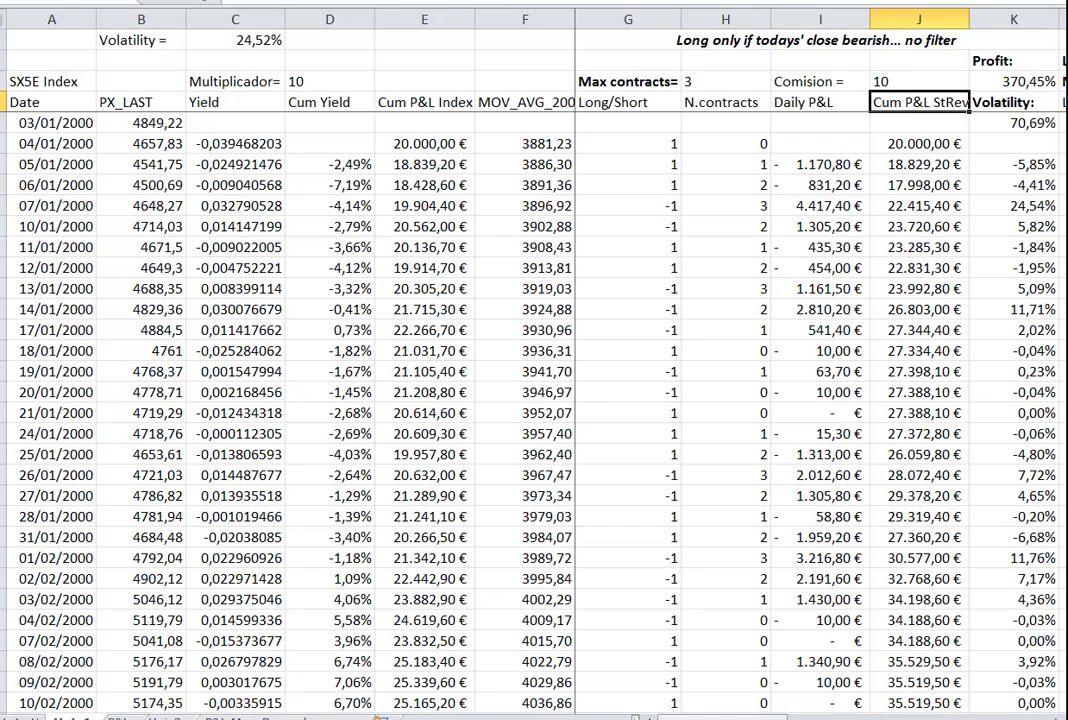
left_click(326, 81)
type("1")
key("Return")
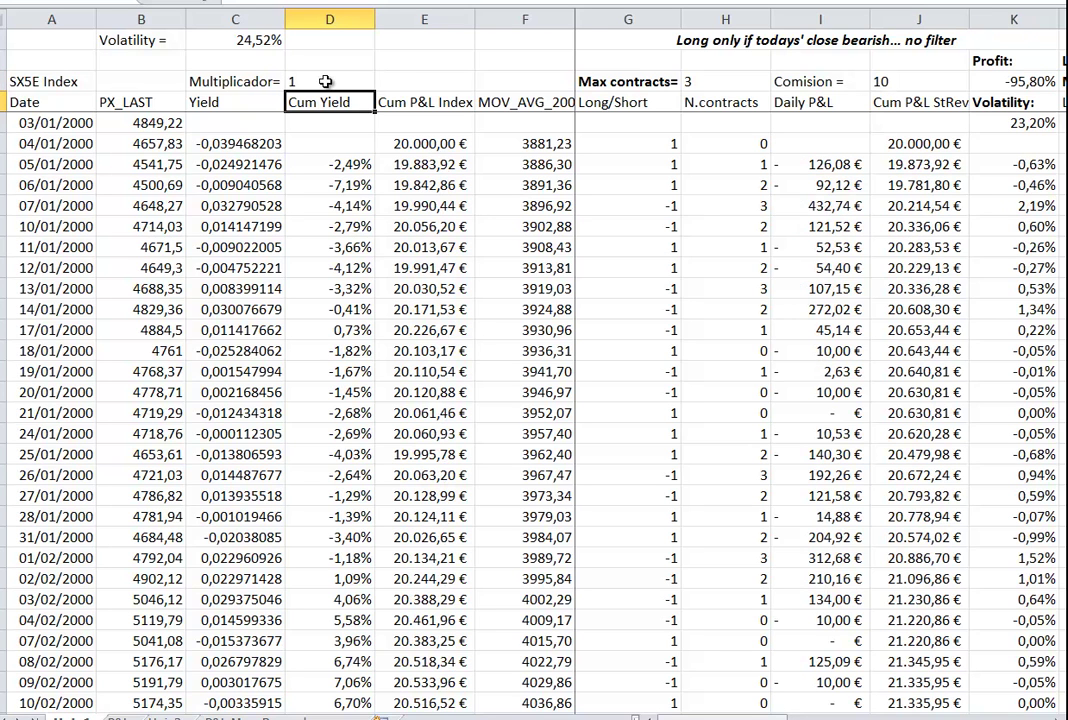
Step: Set the strategy's commission to 1
left_click(900, 84)
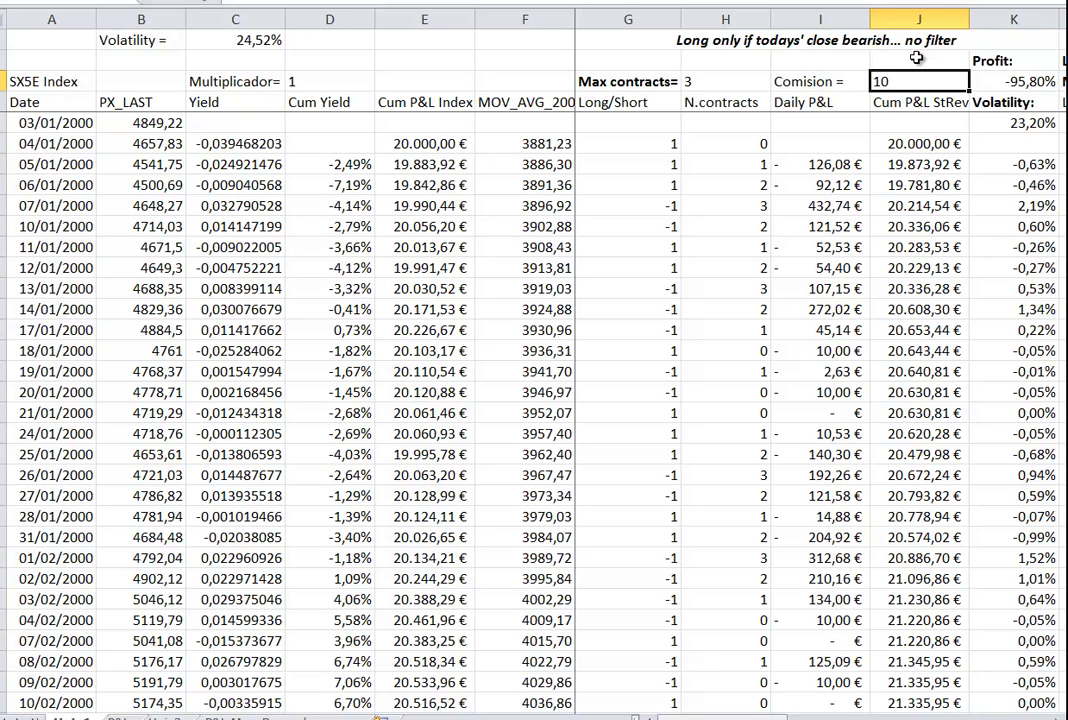
type("1")
key("Return")
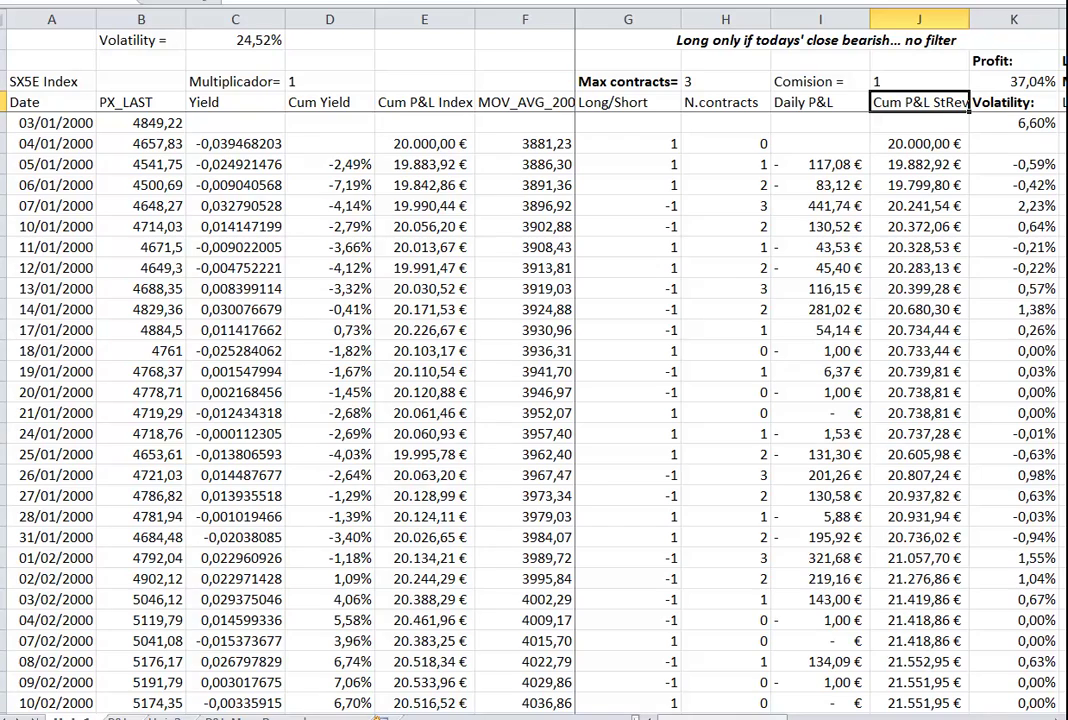
Step: Review the cumulative P&L chart, then the strategy's profit and volatility on the data sheet
left_click(117, 717)
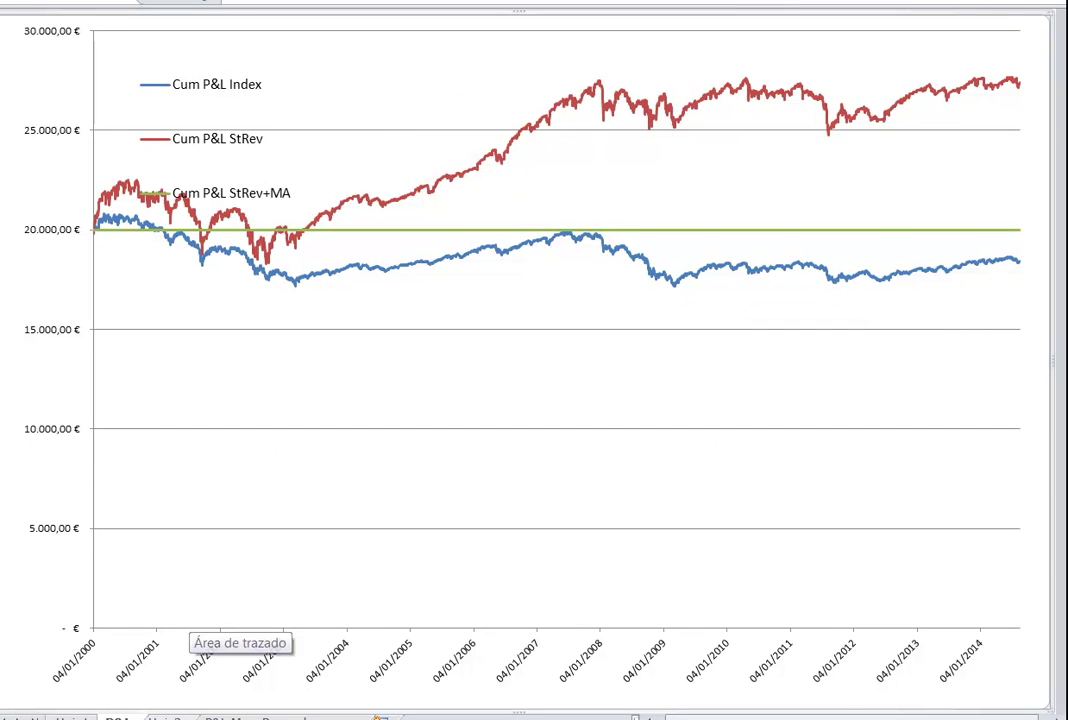
key("ctrl+Page_Up")
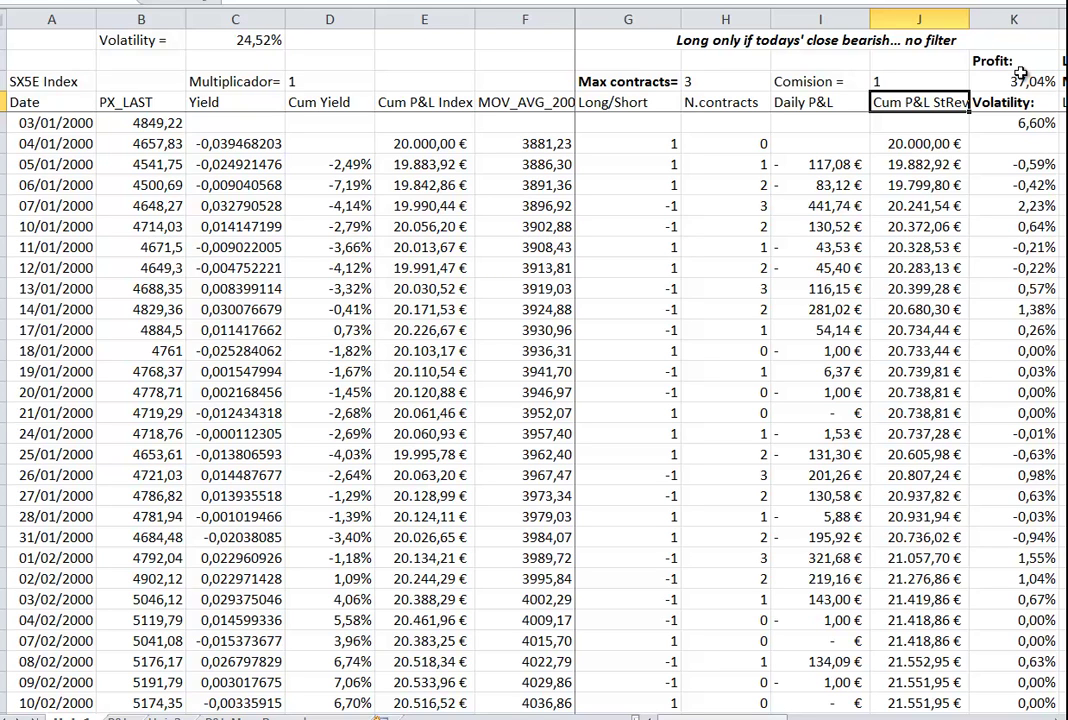
left_click(1030, 123)
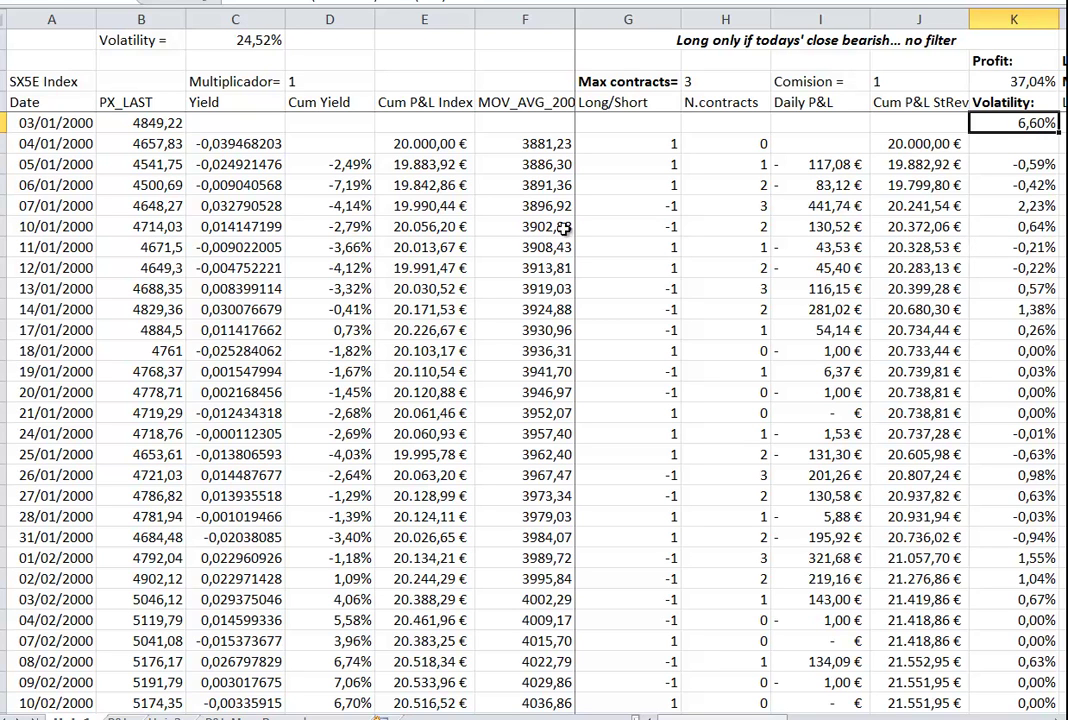
Step: Set the index multiplier to 10 and compare the profit against the commission value
left_click(298, 80)
type("10")
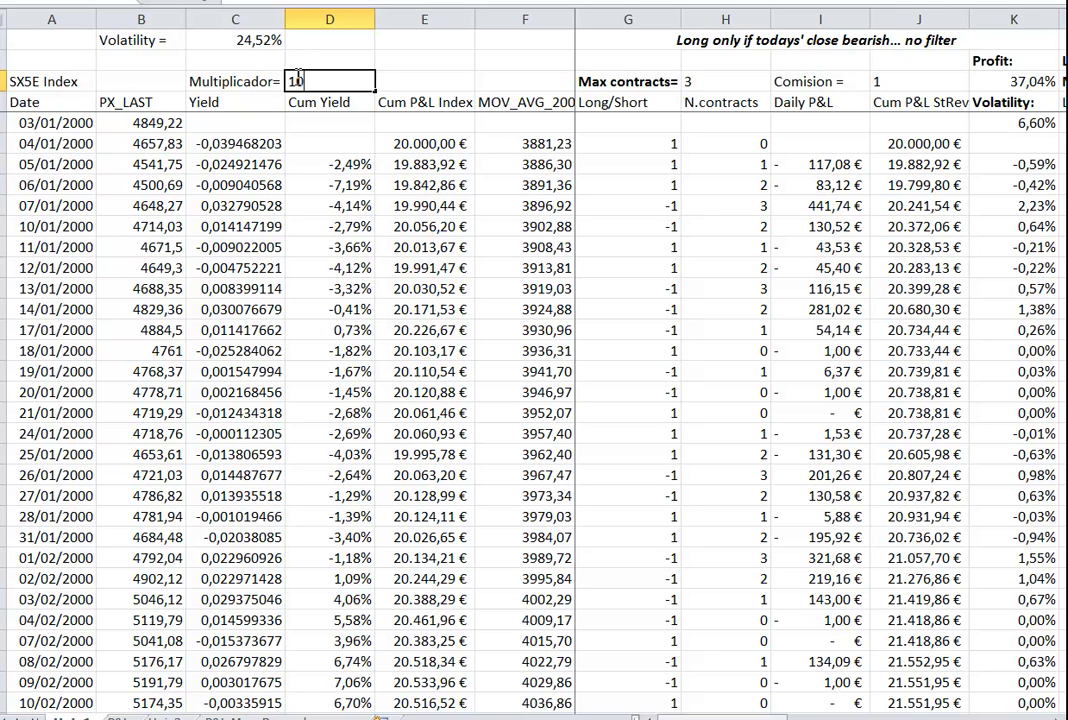
key("Tab")
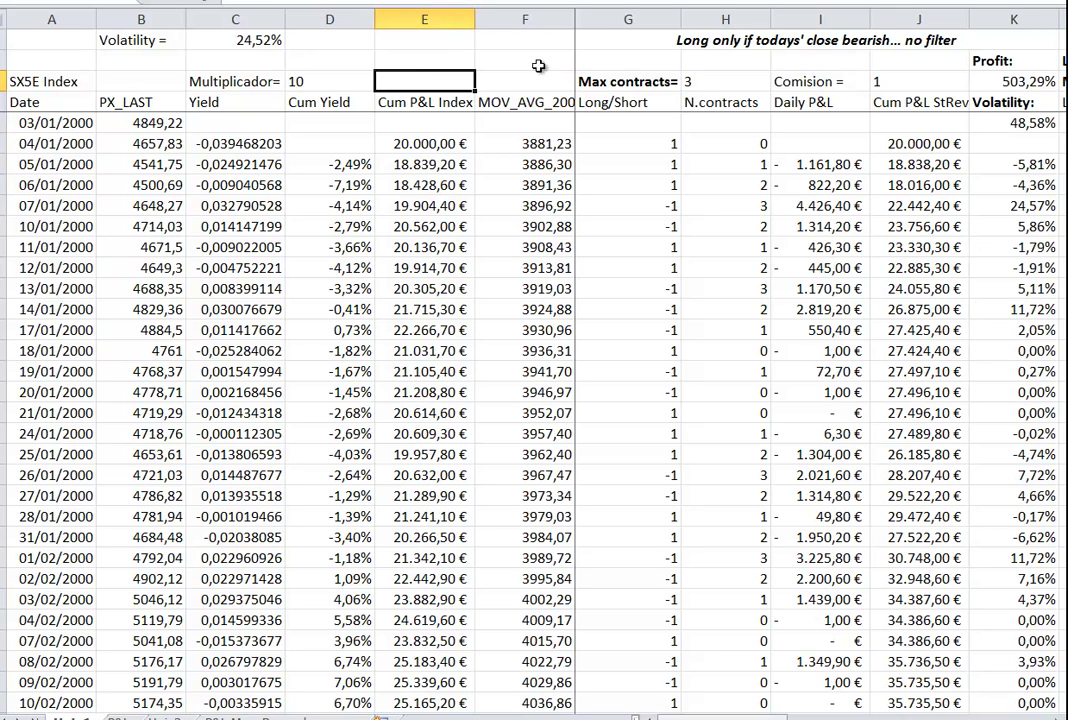
left_click(941, 80)
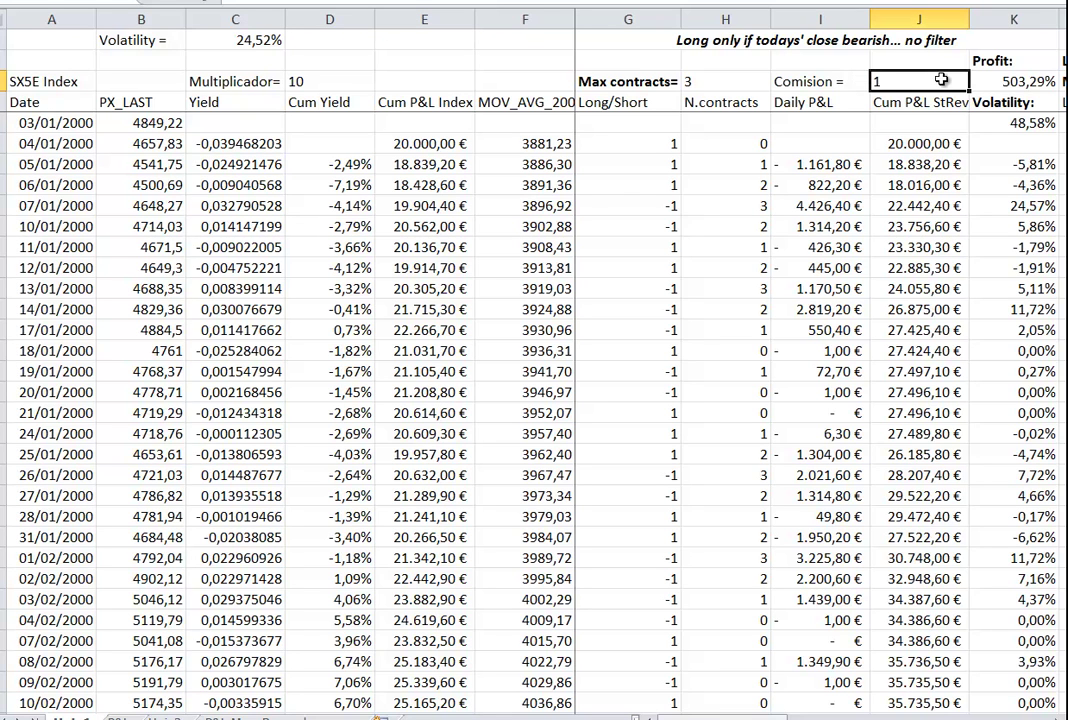
Step: Set the index multiplier back to 1
left_click(341, 83)
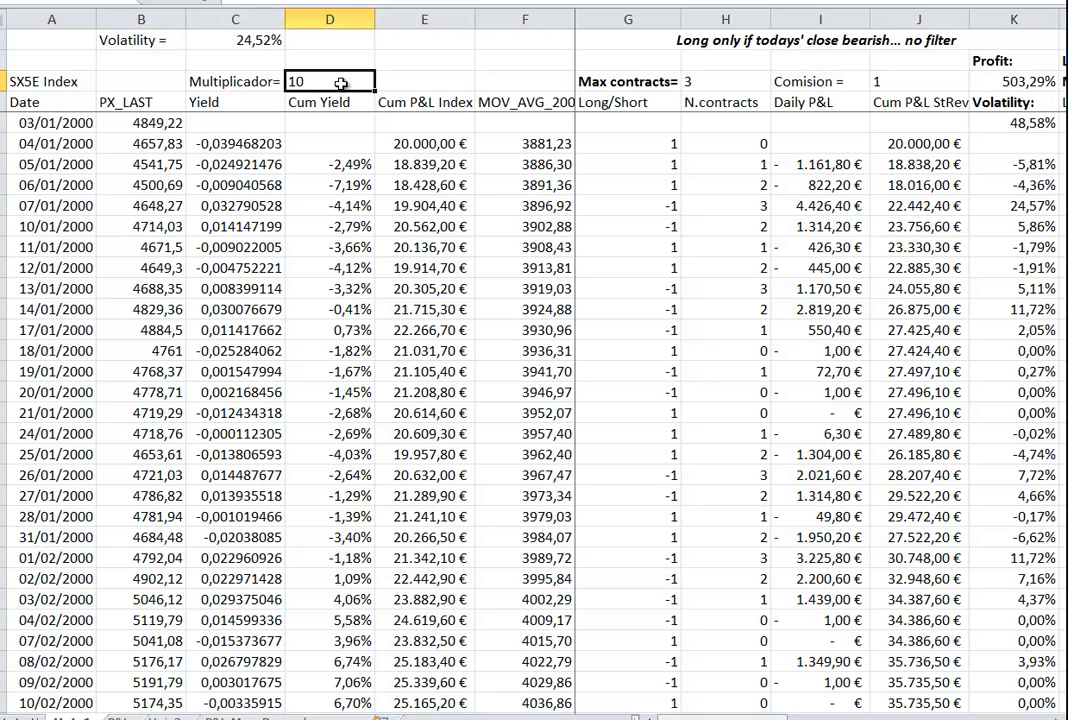
type("1")
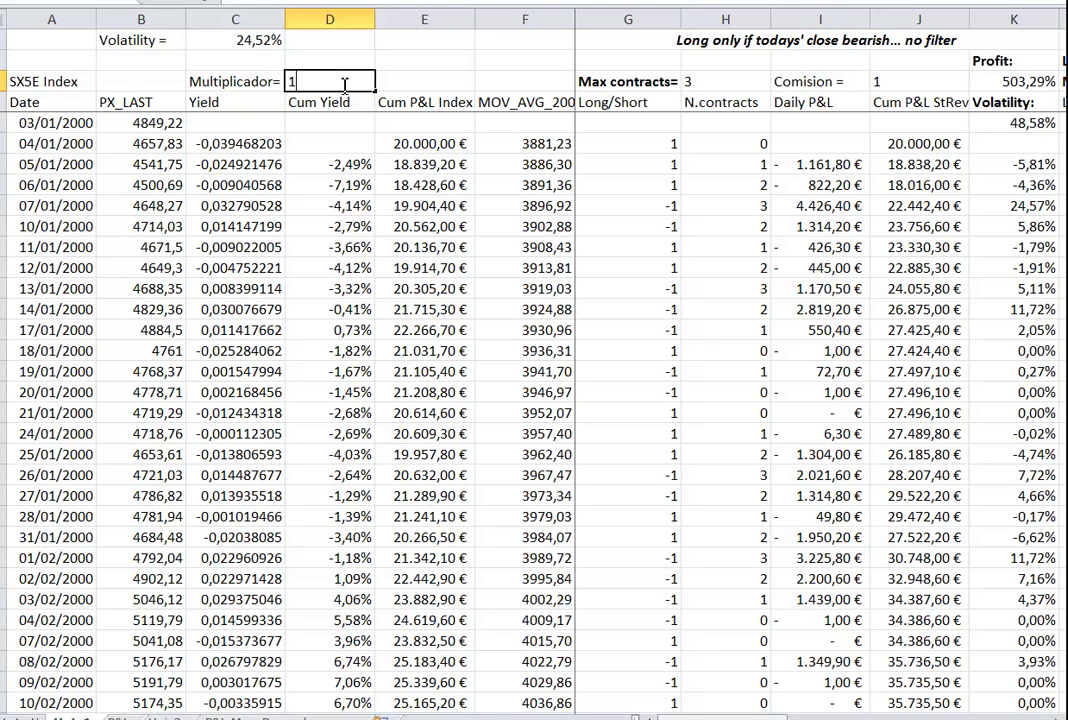
key("Return")
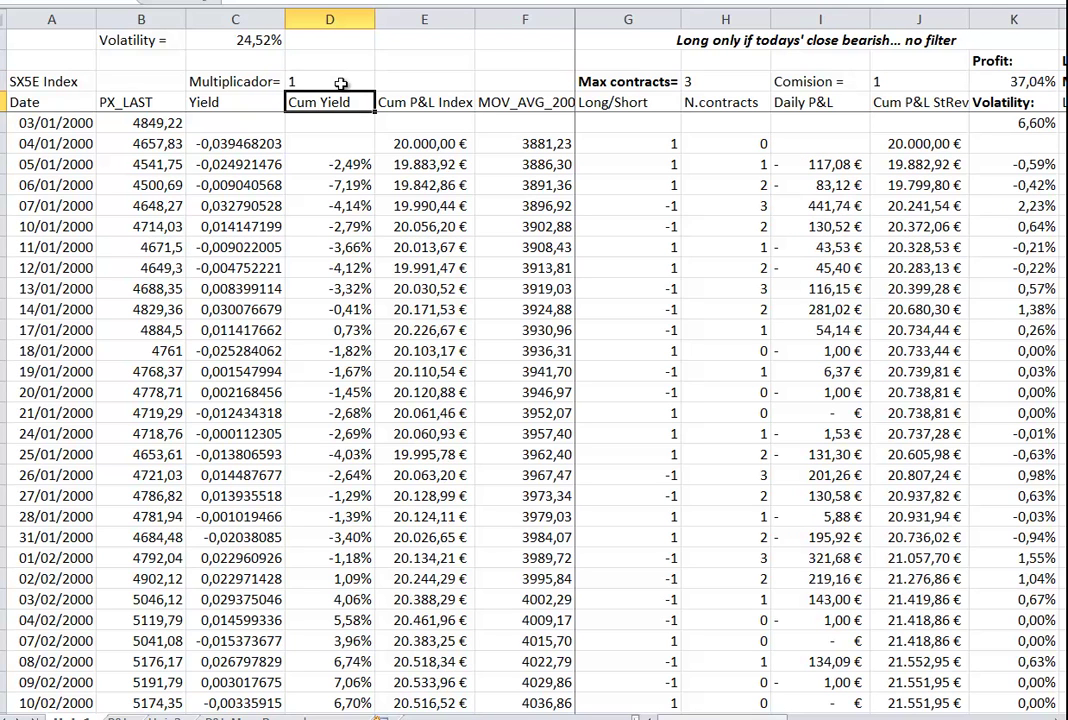